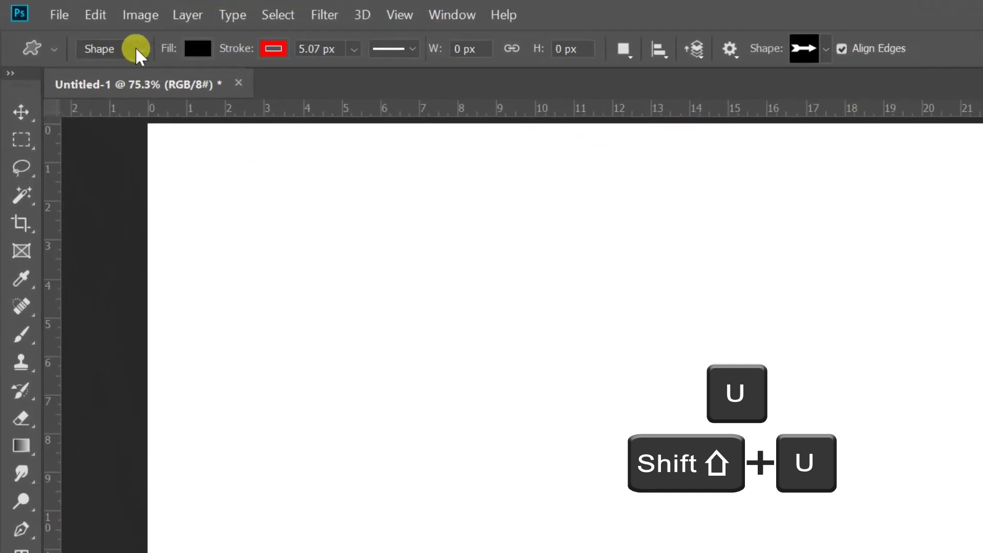
# Set the shape tool to Shape mode with a dark grey swatch fill and 0 px stroke.
pyautogui.click(136, 48)
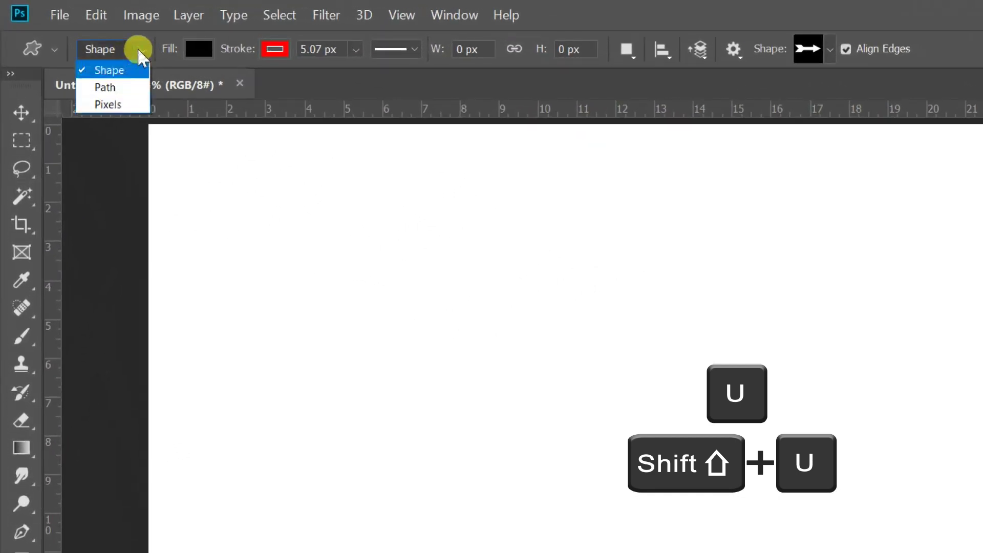
pyautogui.click(121, 69)
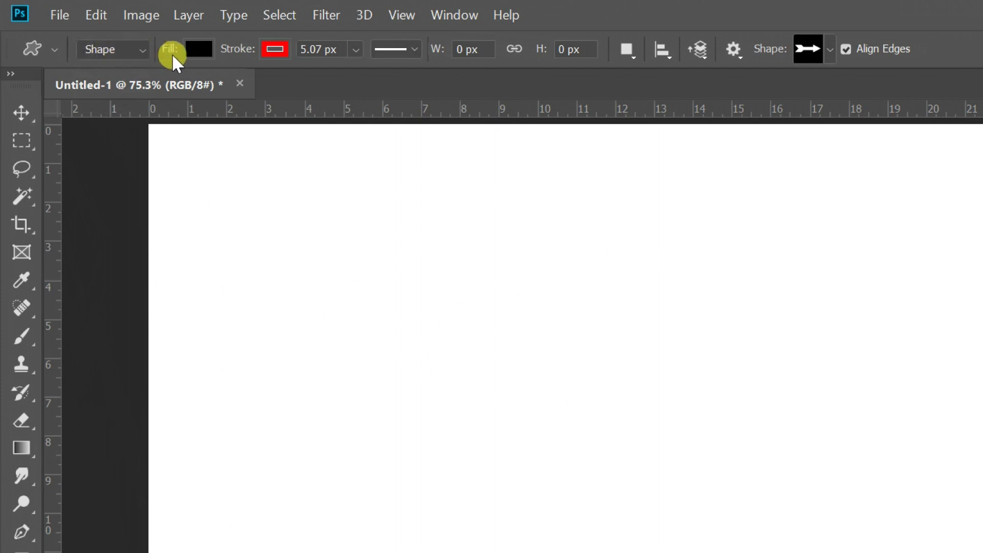
pyautogui.click(198, 49)
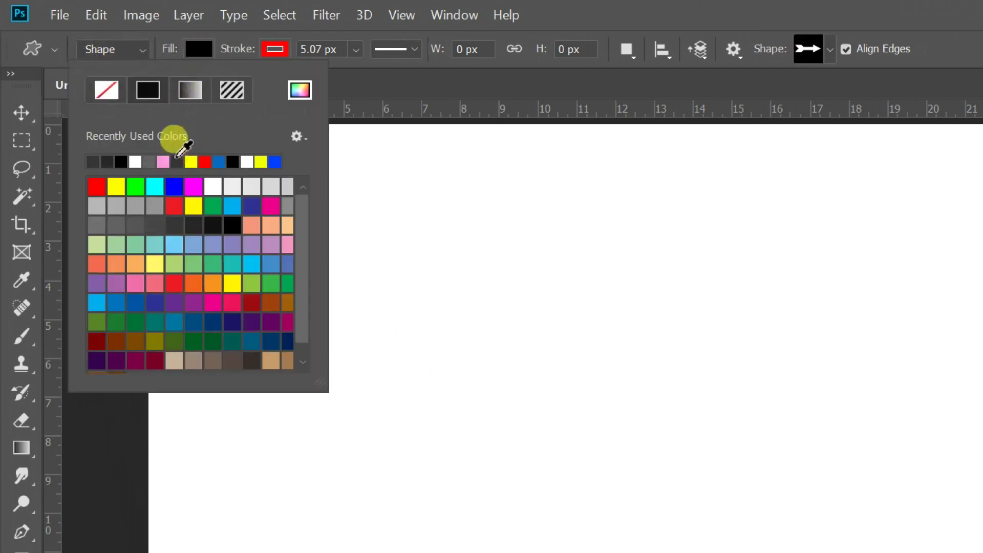
pyautogui.click(175, 223)
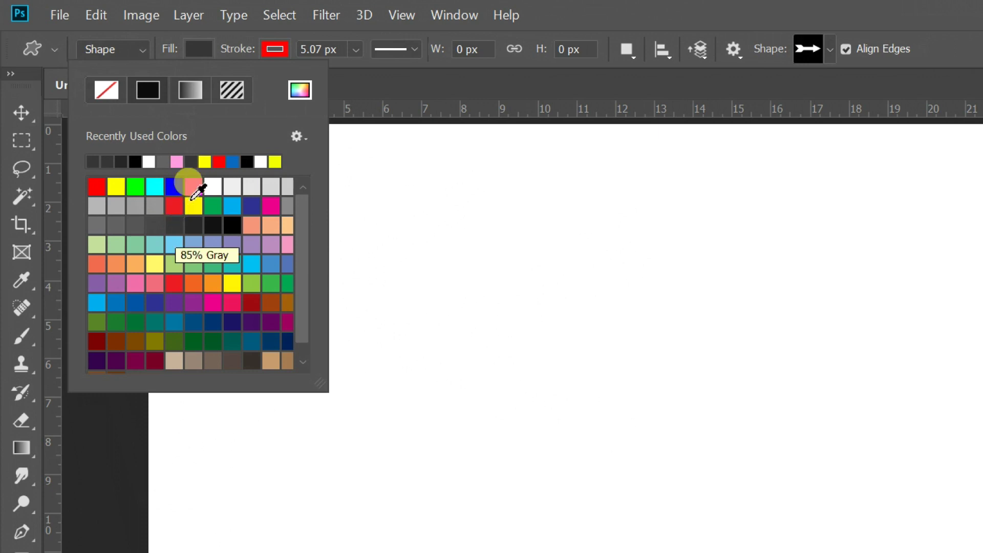
pyautogui.click(357, 49)
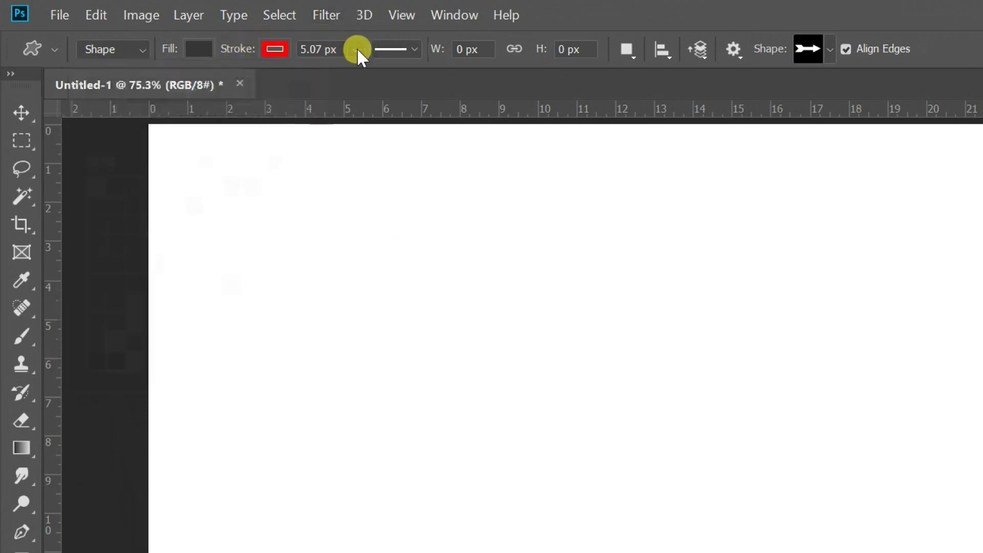
pyautogui.click(358, 49)
pyautogui.moveTo(367, 84)
pyautogui.mouseDown()
pyautogui.moveTo(364, 73)
pyautogui.moveTo(340, 72)
pyautogui.mouseUp()
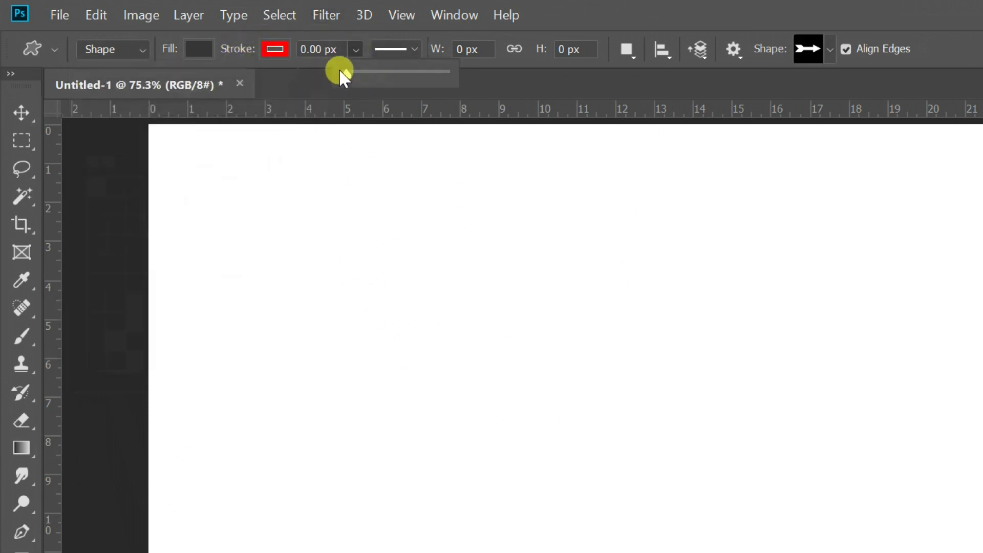
pyautogui.click(830, 47)
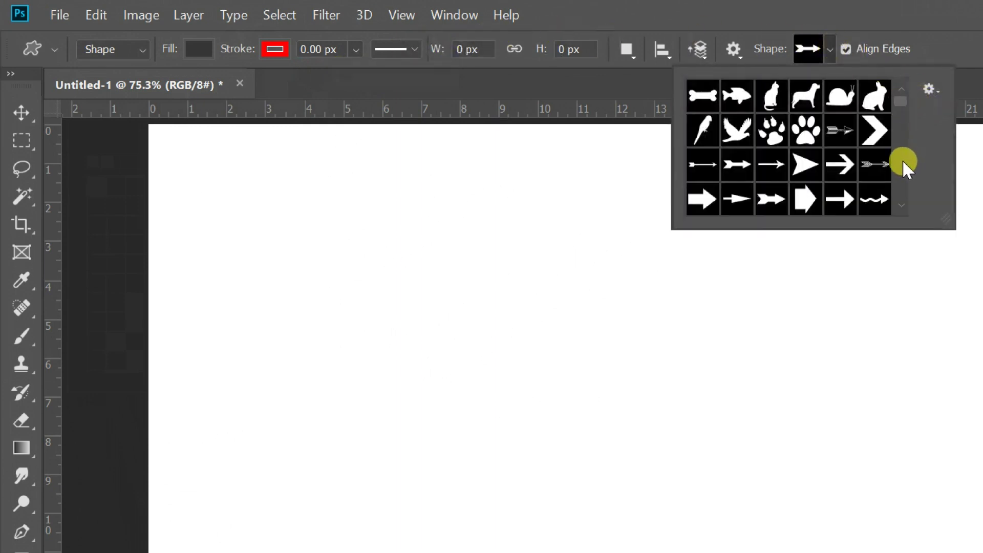
# Pick the rounded square custom shape and drag out a 487 × 472 px Shape 1.
pyautogui.scroll(-10, 902, 160)
pyautogui.scroll(-10, 902, 158)
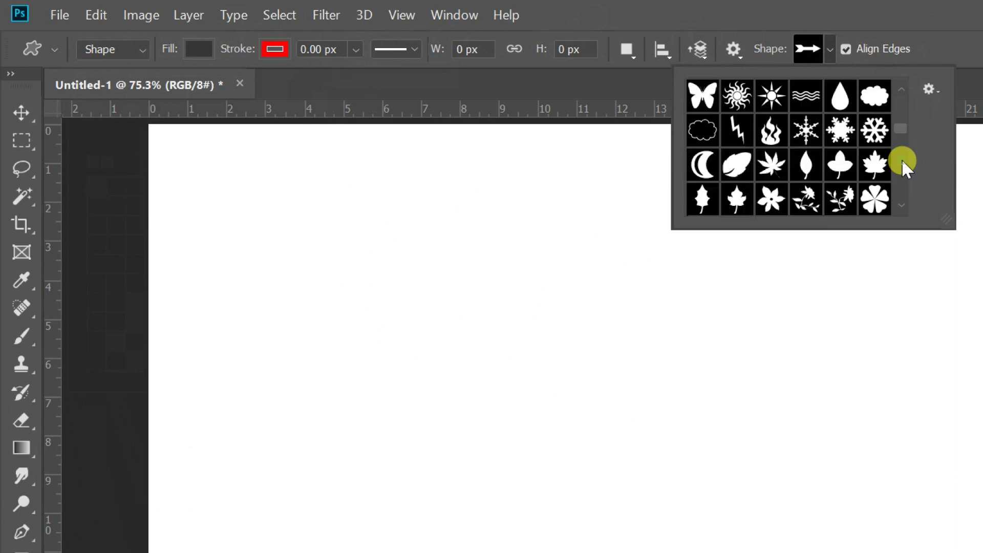
pyautogui.scroll(-2, 904, 158)
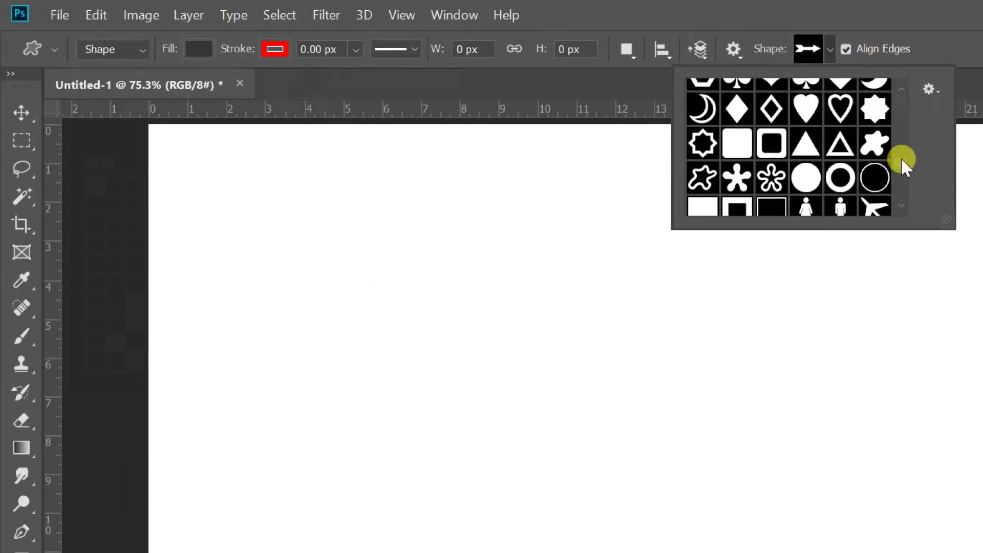
pyautogui.click(735, 146)
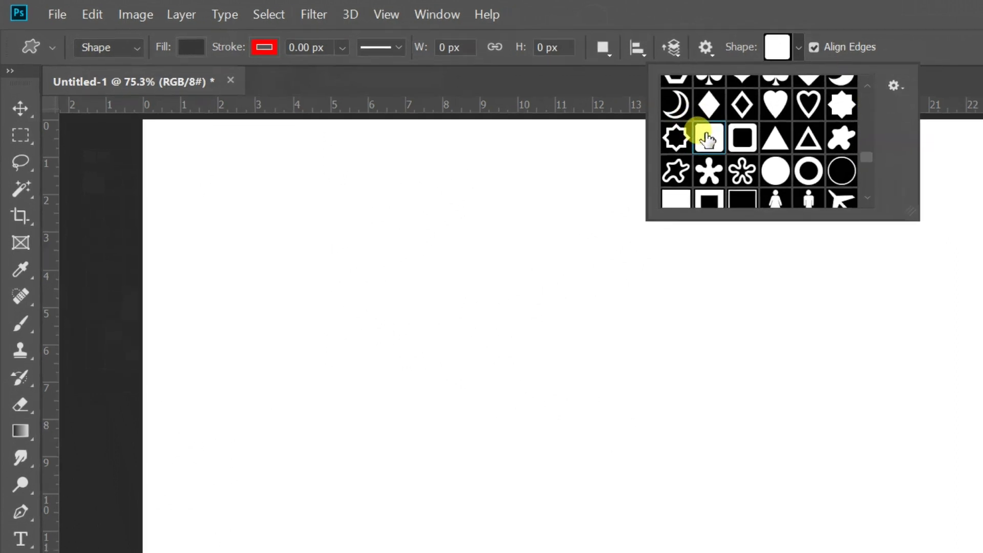
pyautogui.click(449, 306)
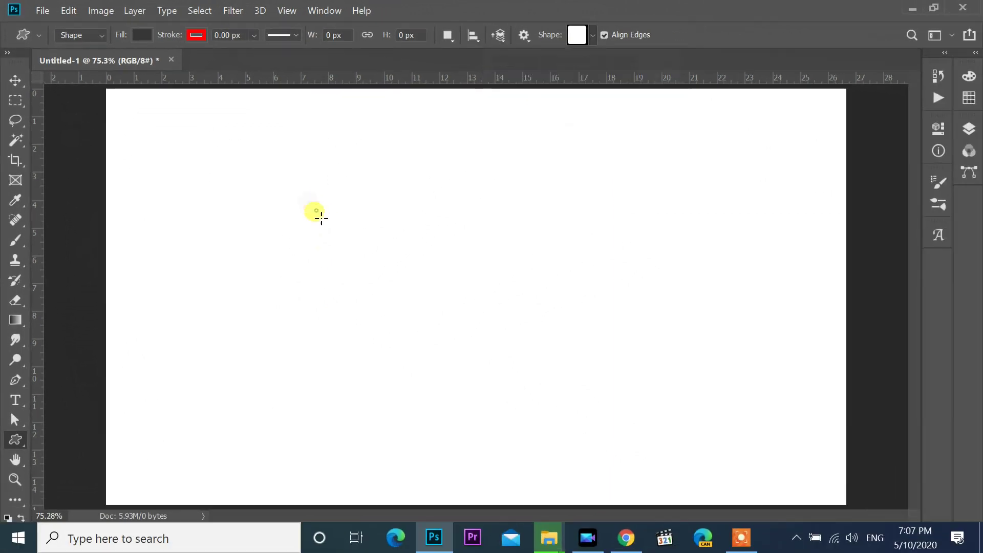
pyautogui.moveTo(338, 184); pyautogui.dragTo(525, 365)
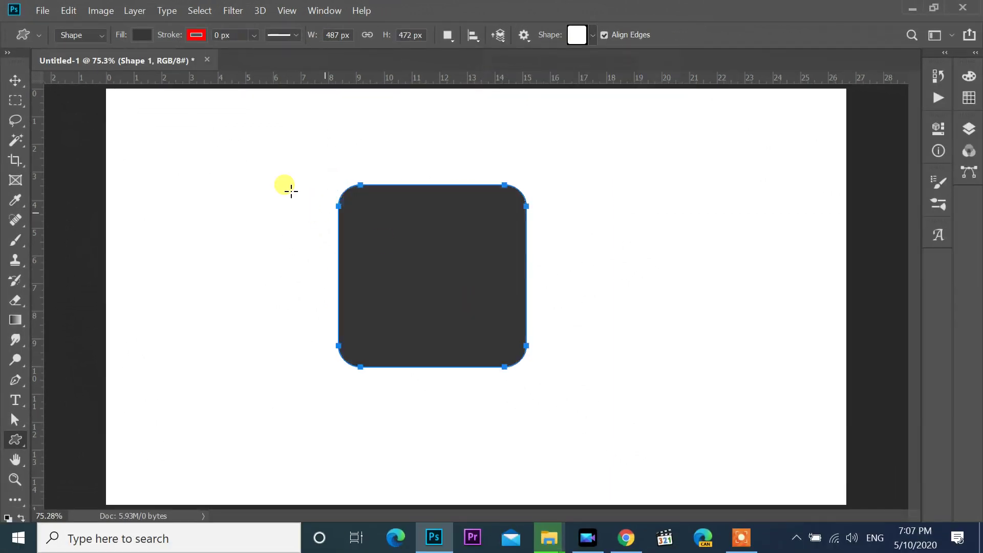
# Drag the rounded square with the Move tool and show the Layers panel listing Shape 1.
pyautogui.click(15, 80)
pyautogui.moveTo(395, 229); pyautogui.dragTo(452, 233)
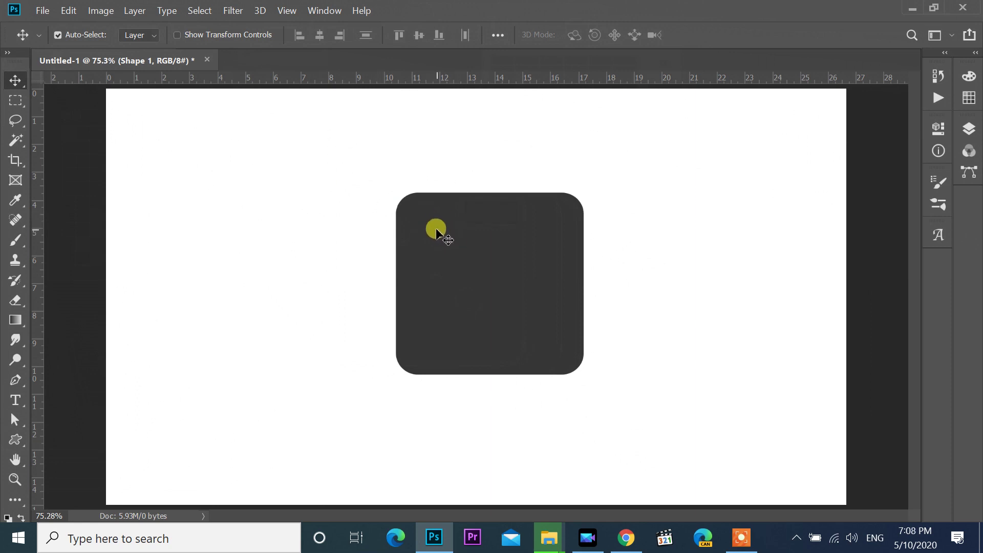
pyautogui.press('F7')
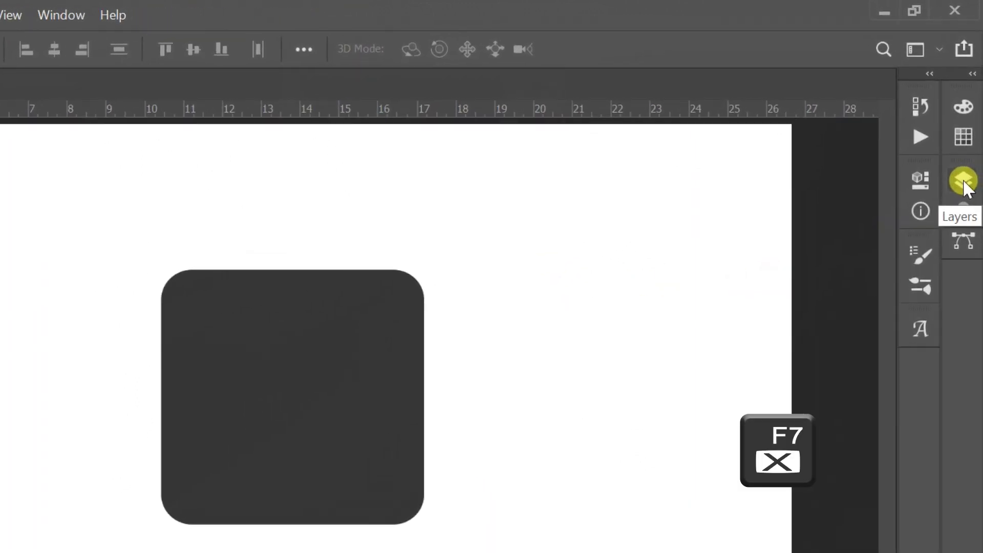
pyautogui.click(963, 180)
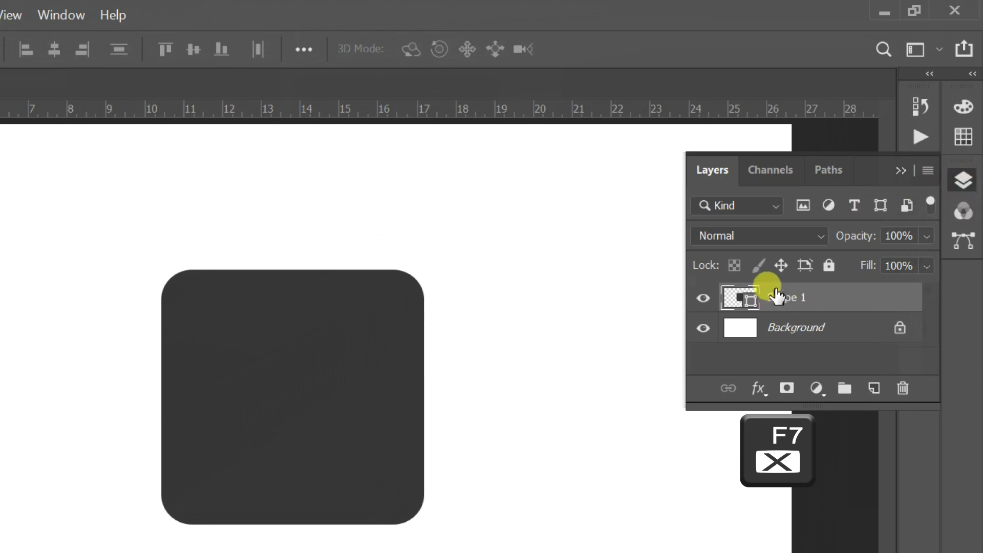
pyautogui.moveTo(318, 349); pyautogui.dragTo(22, 356)
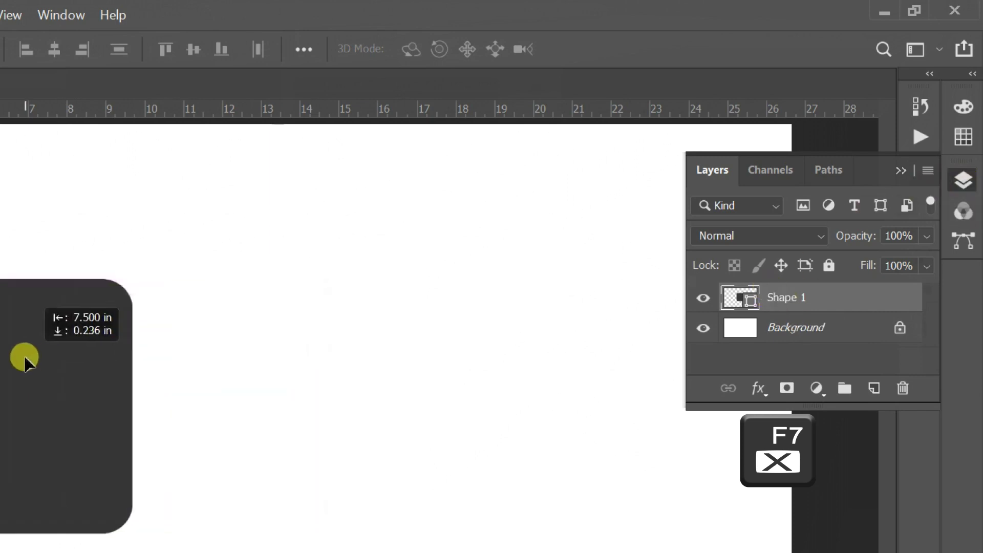
pyautogui.rightClick(797, 297)
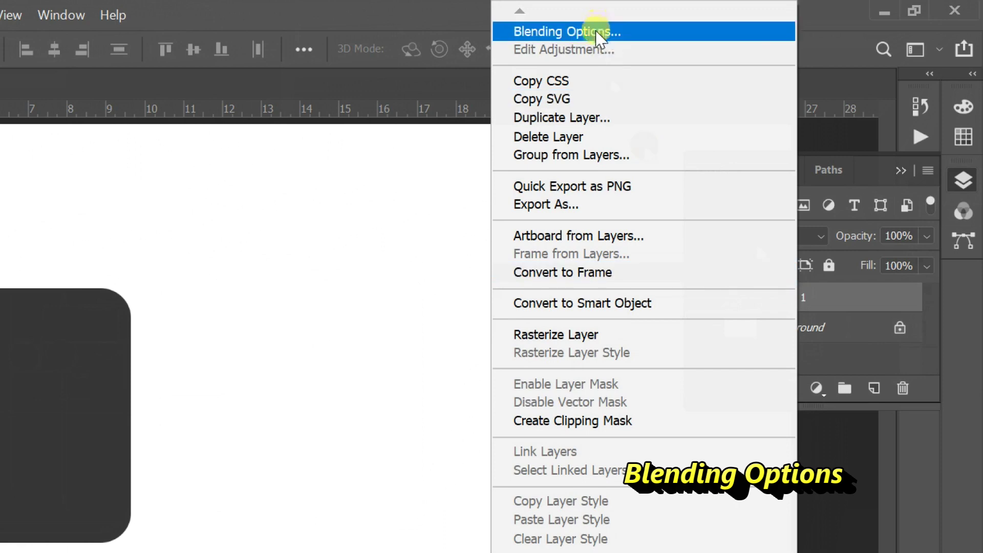
# Open Blending Options for Shape 1 and enable an Inner Bevel, Smooth Bevel & Emboss.
pyautogui.click(597, 33)
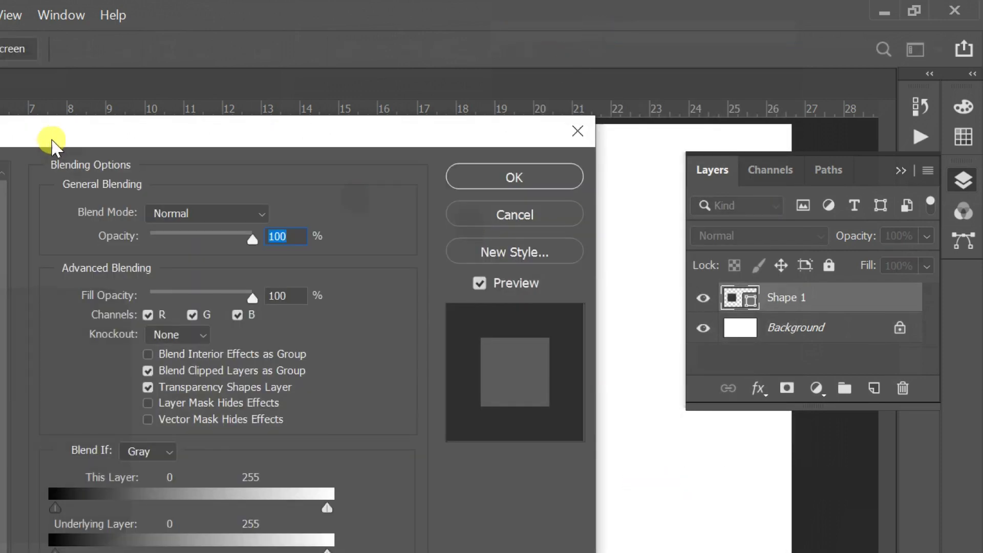
pyautogui.moveTo(51, 141); pyautogui.dragTo(442, 130)
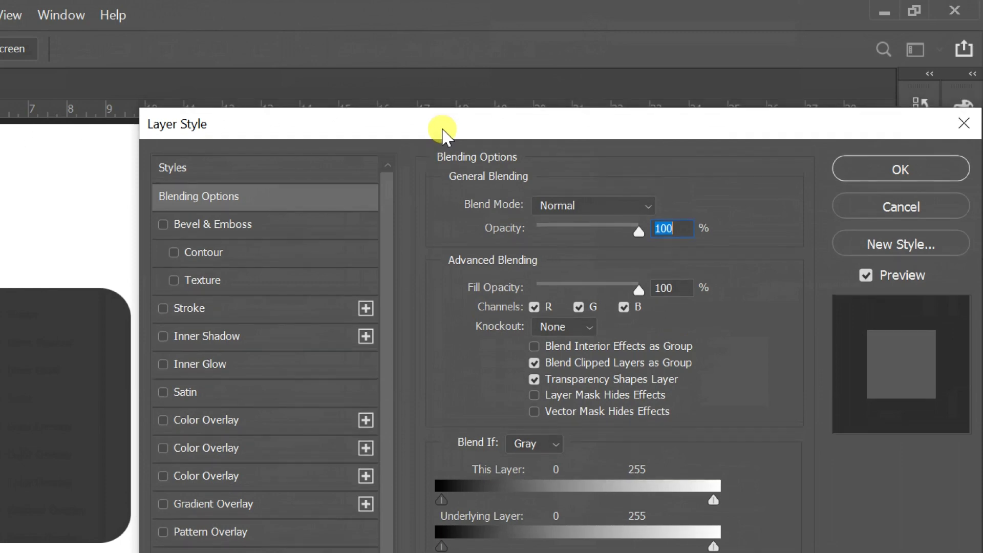
pyautogui.click(163, 224)
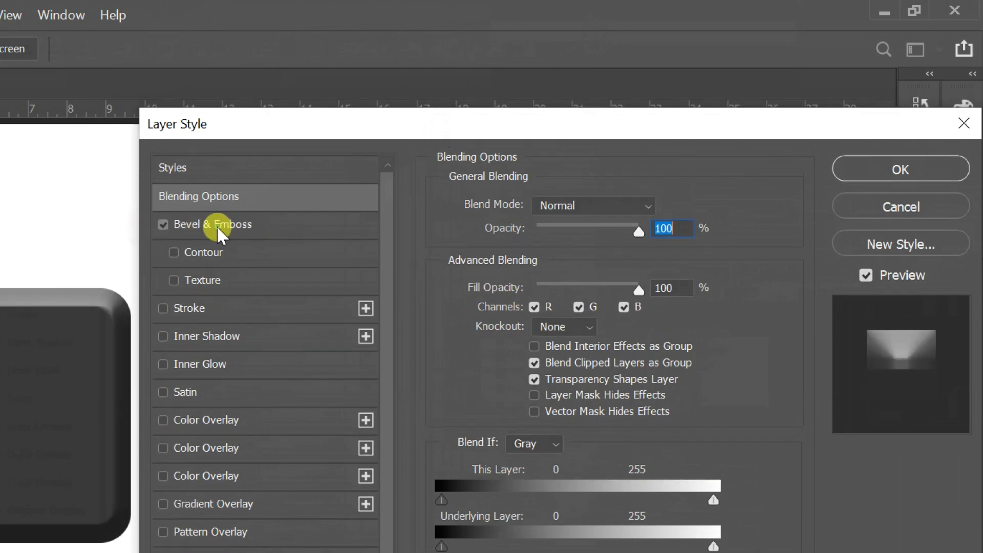
pyautogui.click(224, 233)
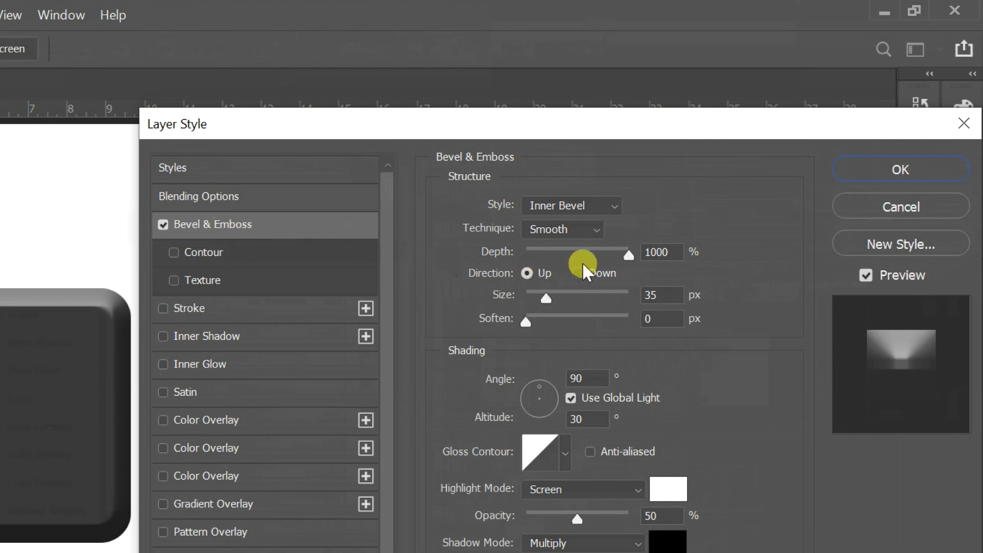
# Set the bevel to 1000% depth, 30 px size and 0 soften, then confirm the Layer Style.
pyautogui.click(628, 255)
pyautogui.click(666, 252)
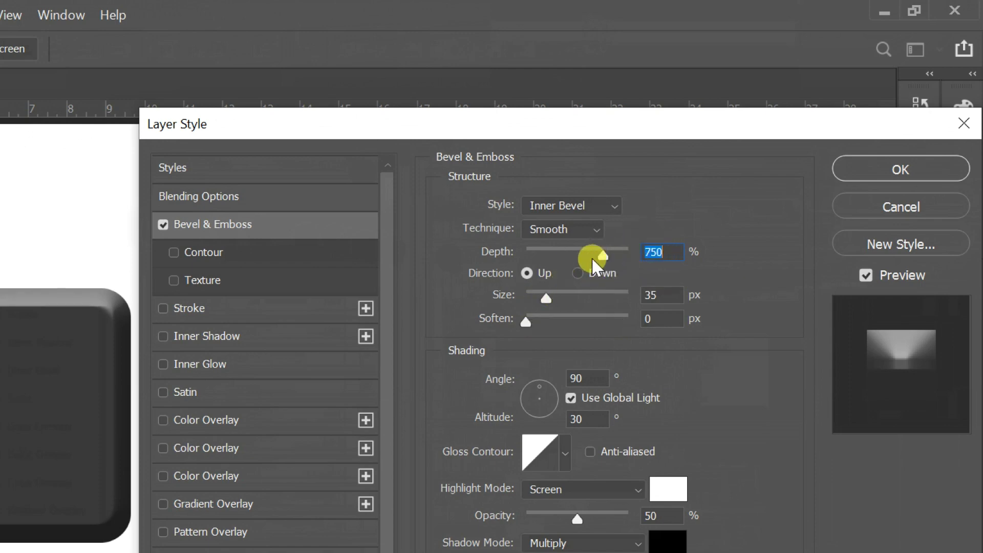
pyautogui.moveTo(592, 260); pyautogui.dragTo(642, 271)
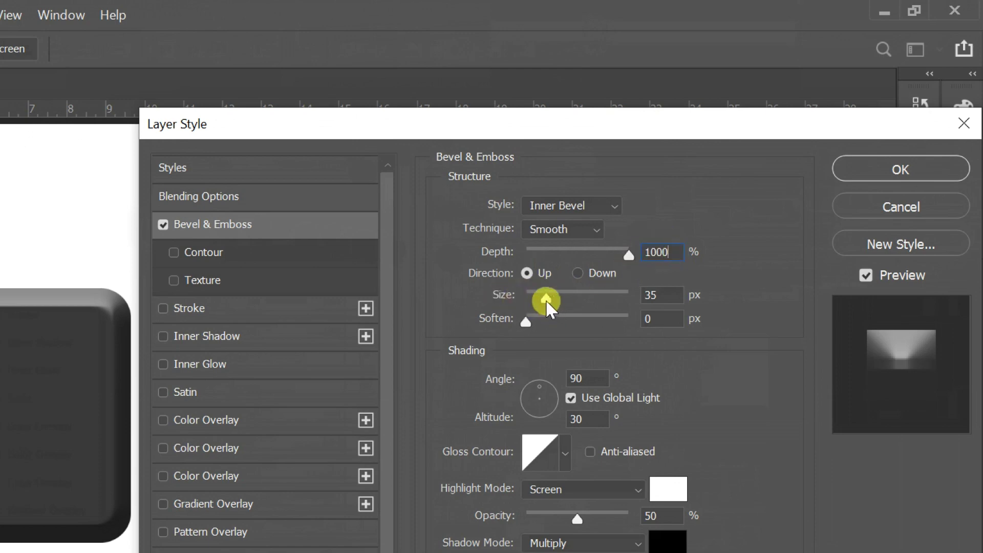
pyautogui.moveTo(545, 300)
pyautogui.mouseDown()
pyautogui.moveTo(554, 302)
pyautogui.moveTo(546, 302)
pyautogui.mouseUp()
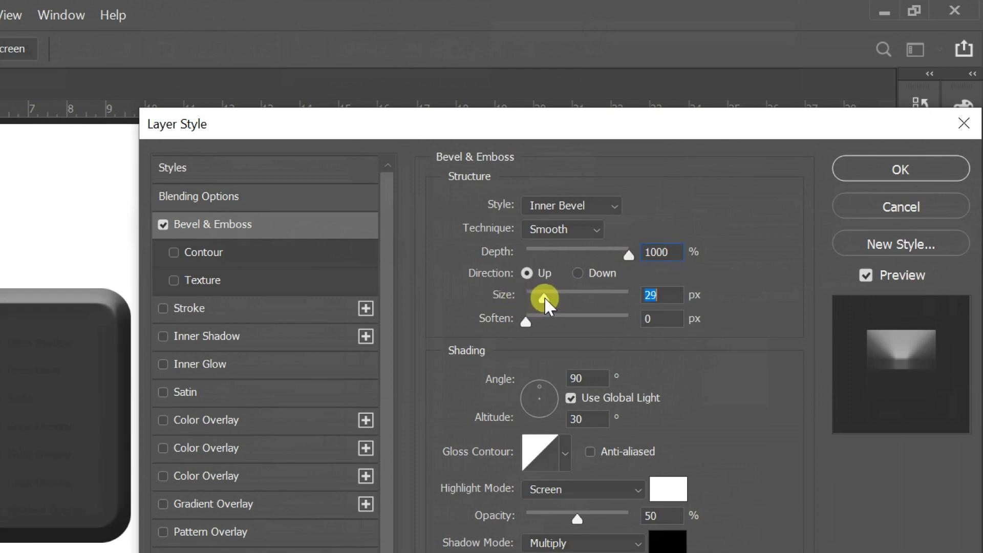
pyautogui.click(658, 296)
pyautogui.write('3')
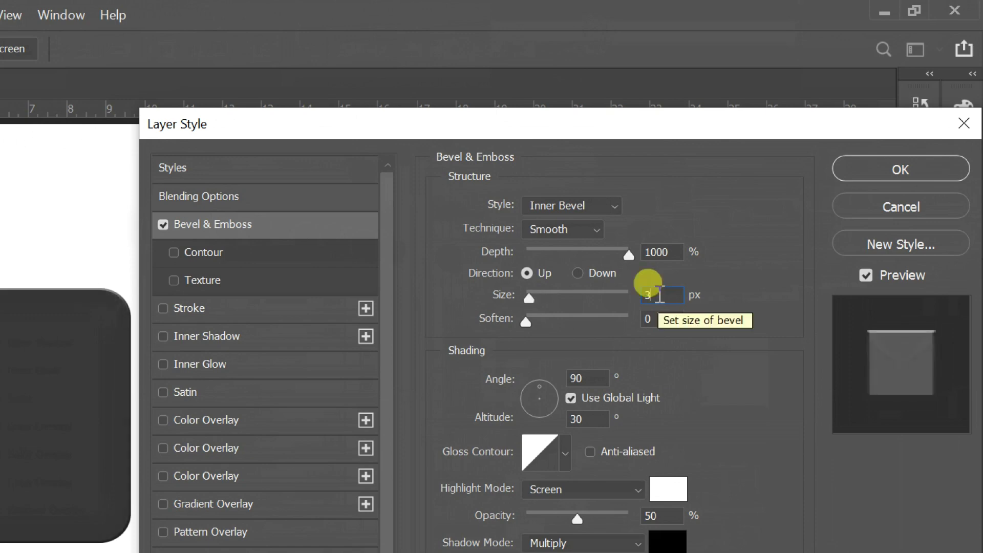
pyautogui.write('0')
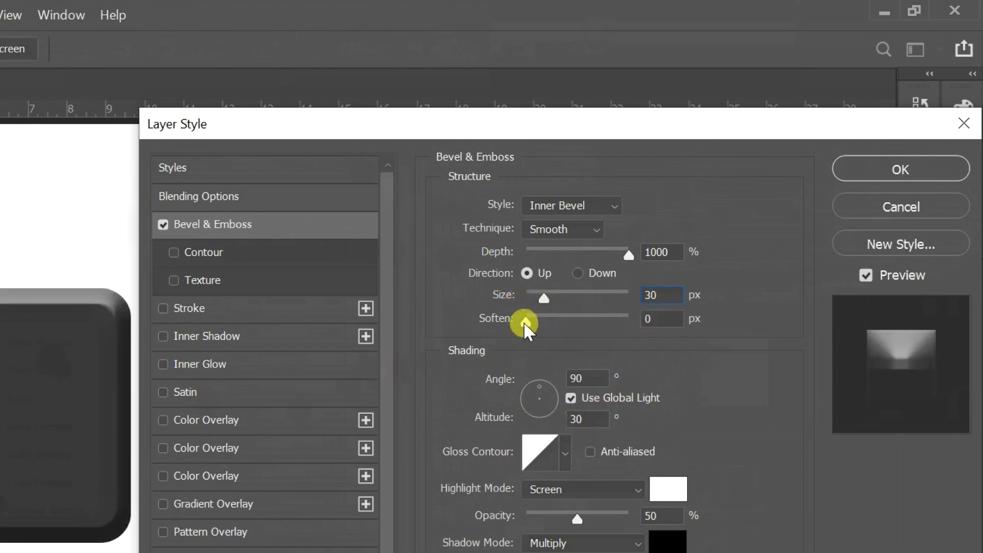
pyautogui.moveTo(525, 323); pyautogui.dragTo(499, 323)
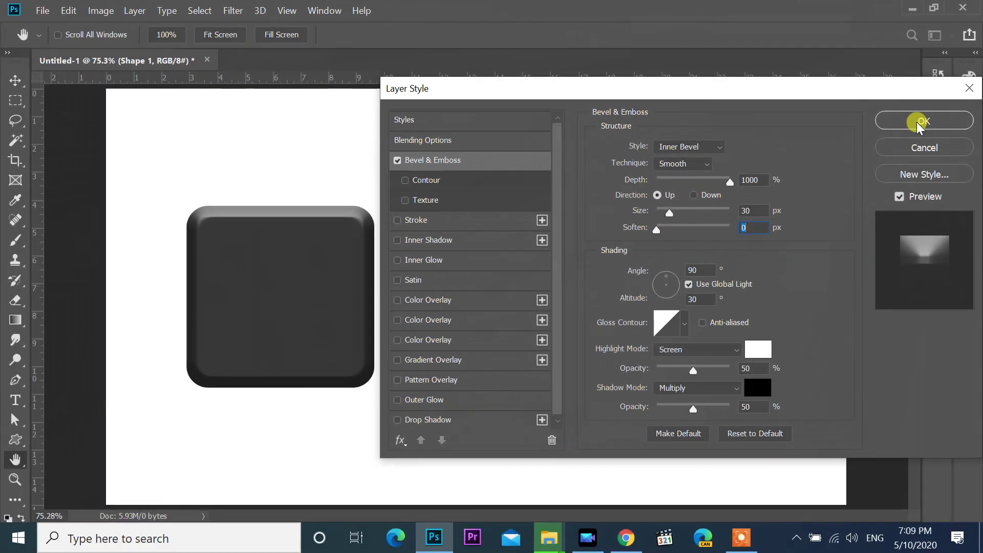
pyautogui.click(896, 165)
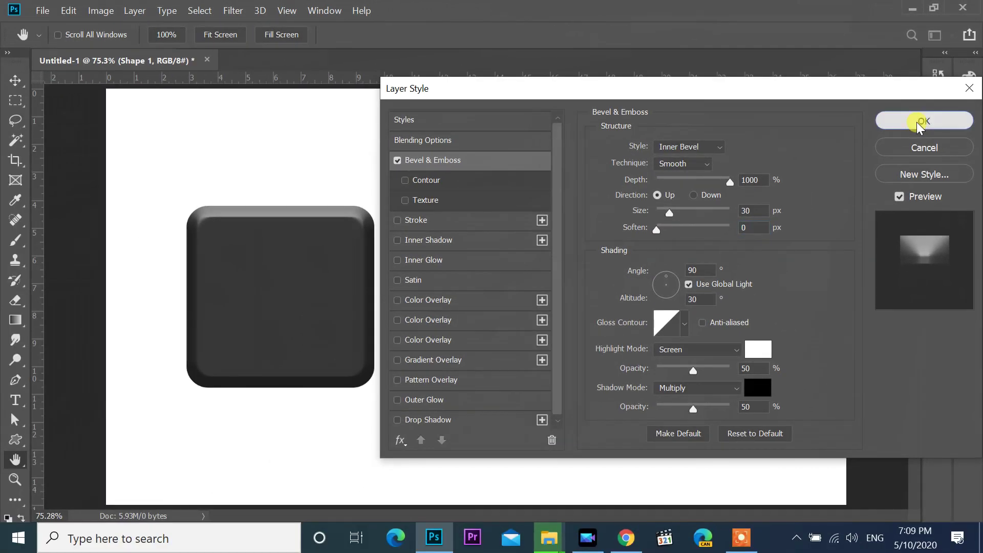
# Centre the dark key and draw a rectangular marquee over its face, zoomed in.
pyautogui.moveTo(271, 266); pyautogui.dragTo(434, 249)
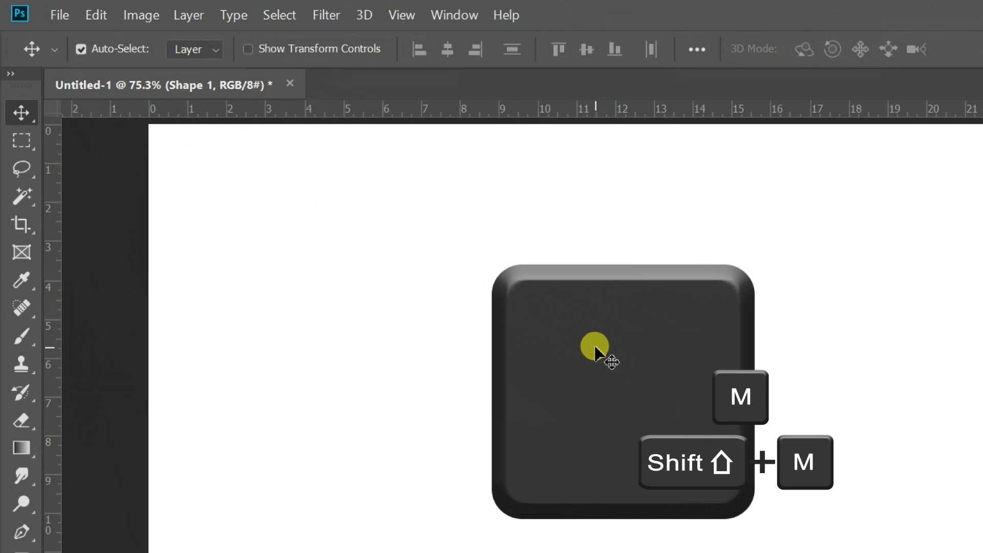
pyautogui.click(20, 146)
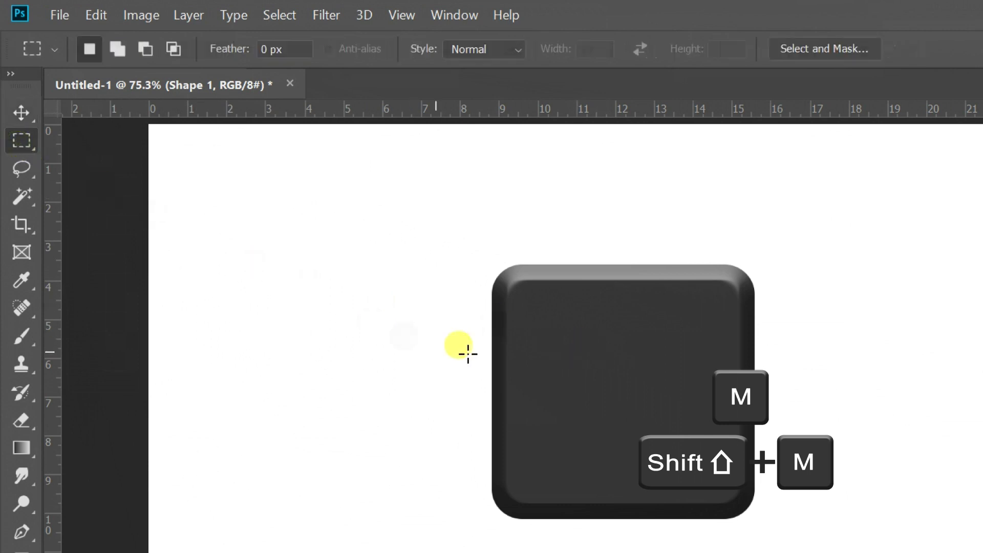
pyautogui.moveTo(549, 337); pyautogui.dragTo(701, 449)
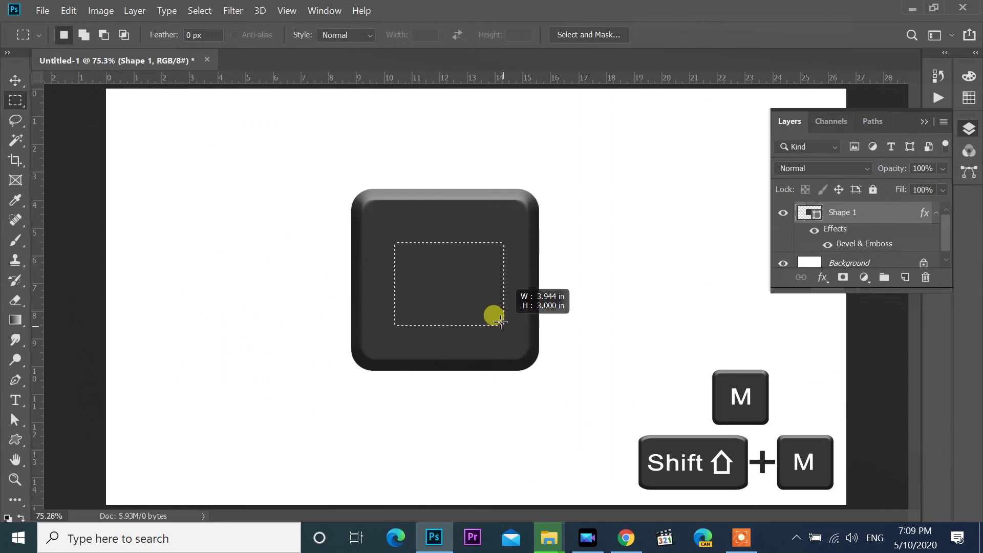
pyautogui.moveTo(500, 321); pyautogui.dragTo(503, 323)
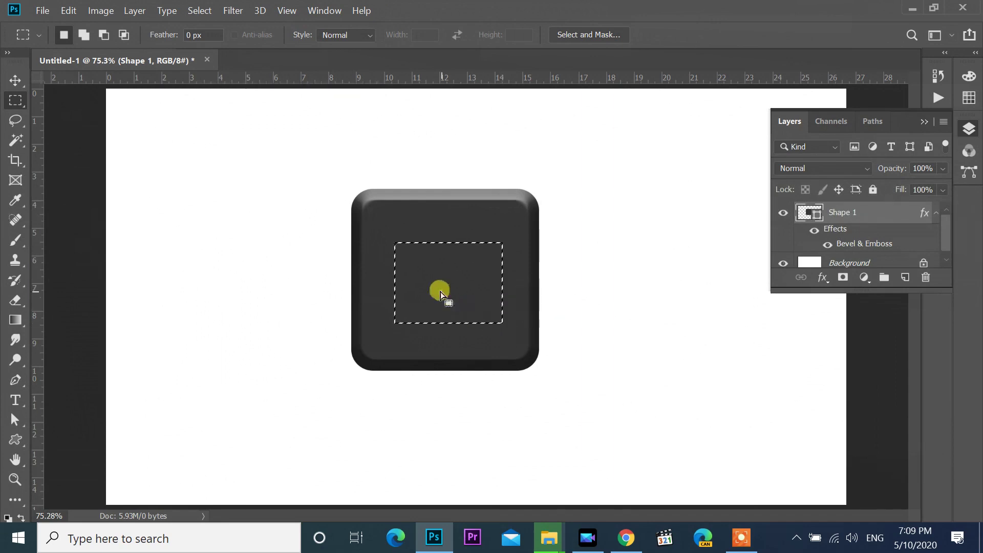
pyautogui.hotkey('ctrl', '+')
pyautogui.hotkey('ctrl', '+')
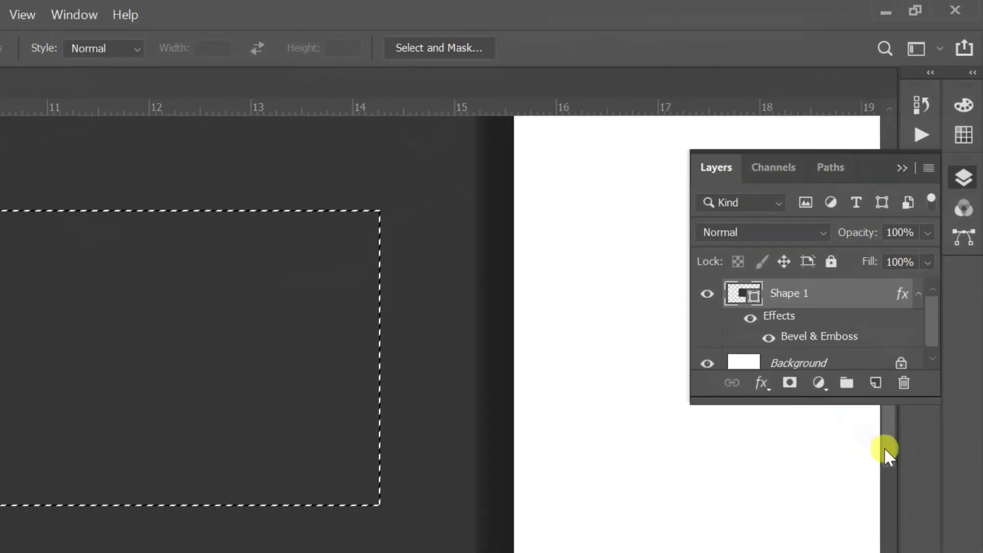
pyautogui.moveTo(884, 447); pyautogui.dragTo(893, 431)
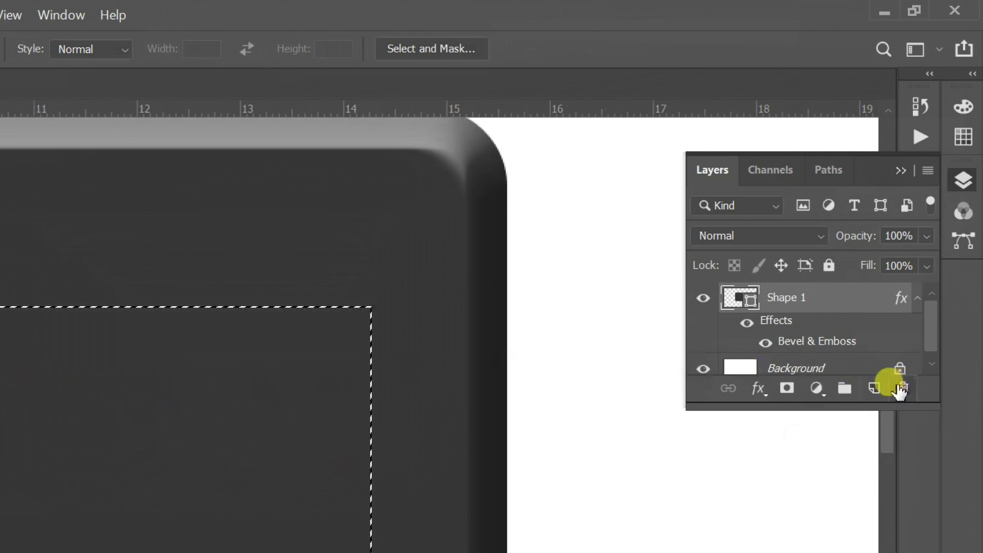
# Add a new Layer 1 and fill the selection with white via Edit > Fill.
pyautogui.click(872, 389)
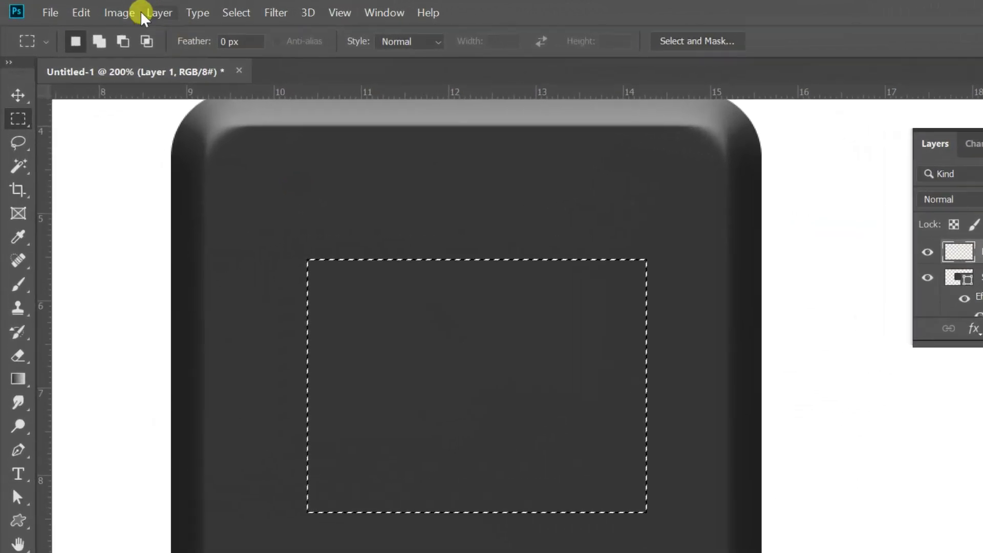
pyautogui.click(96, 13)
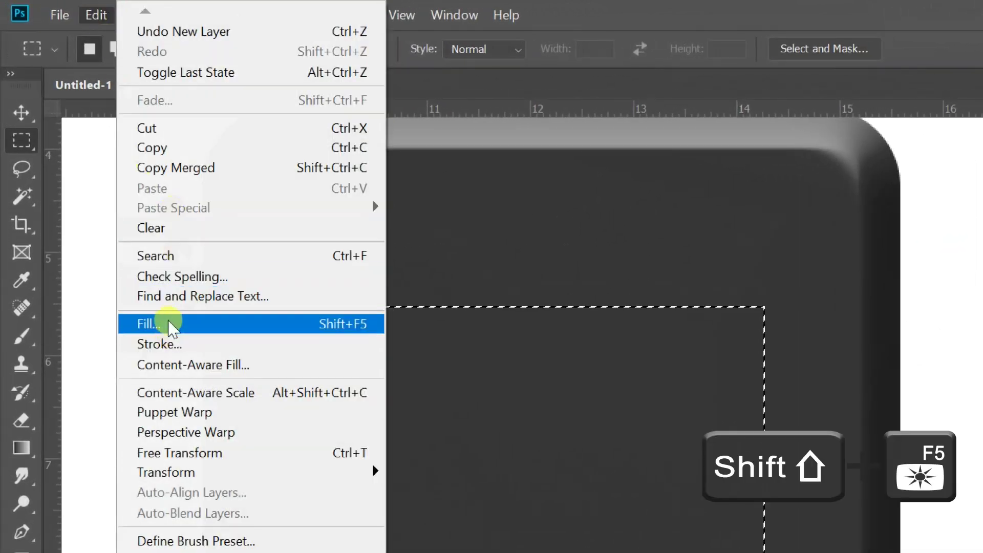
pyautogui.click(224, 325)
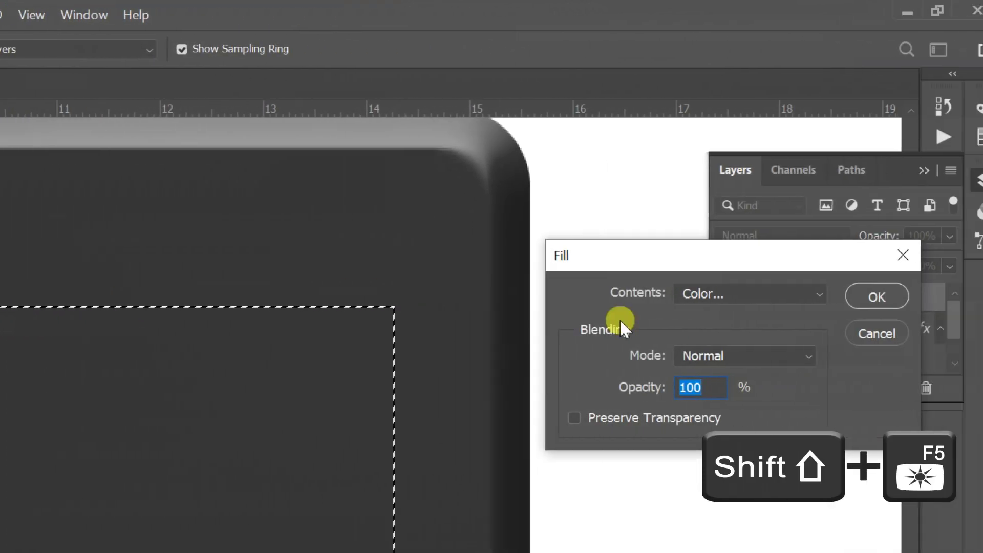
pyautogui.click(794, 286)
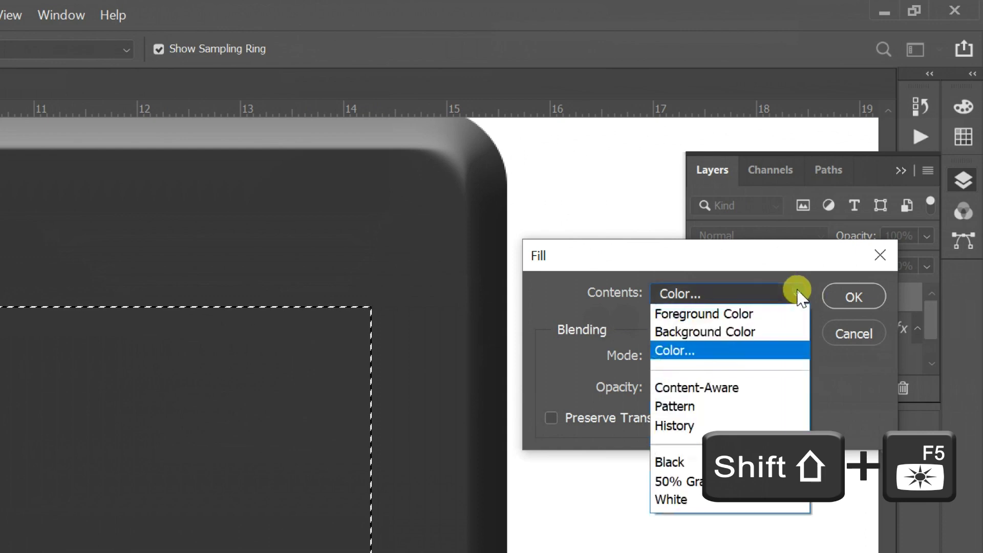
pyautogui.click(665, 350)
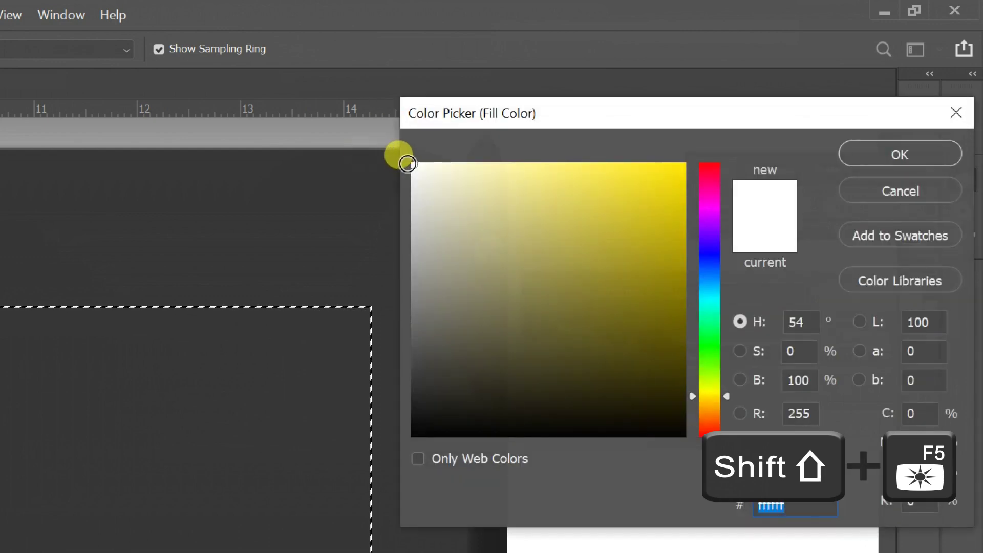
pyautogui.click(884, 153)
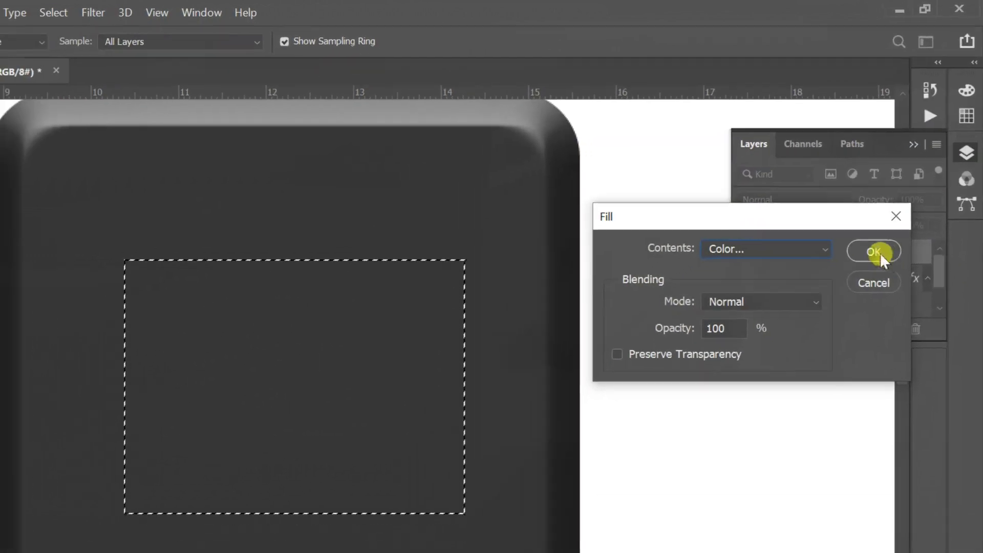
pyautogui.click(876, 252)
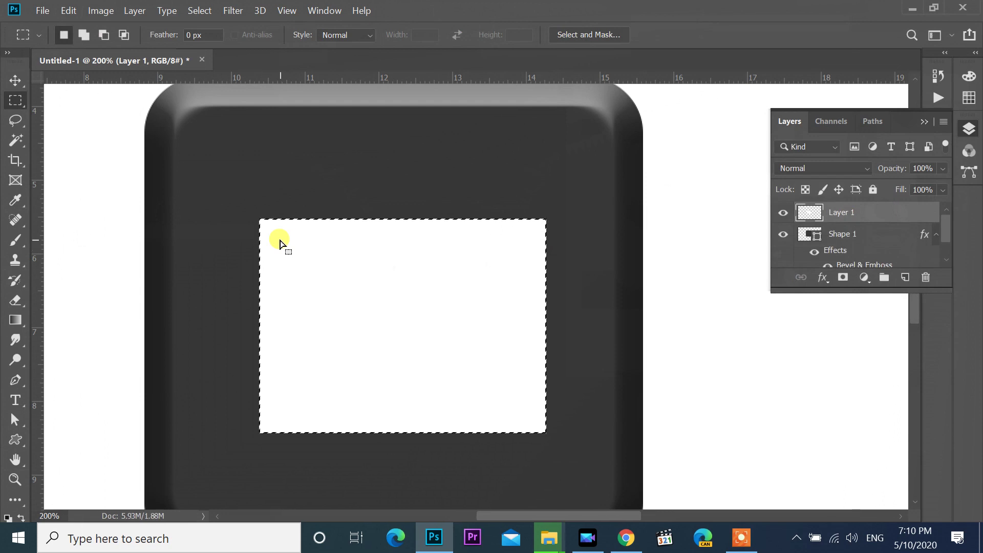
# Deselect, then cut a thin vertical strip out of the white rectangle.
pyautogui.hotkey('ctrl', 'd')
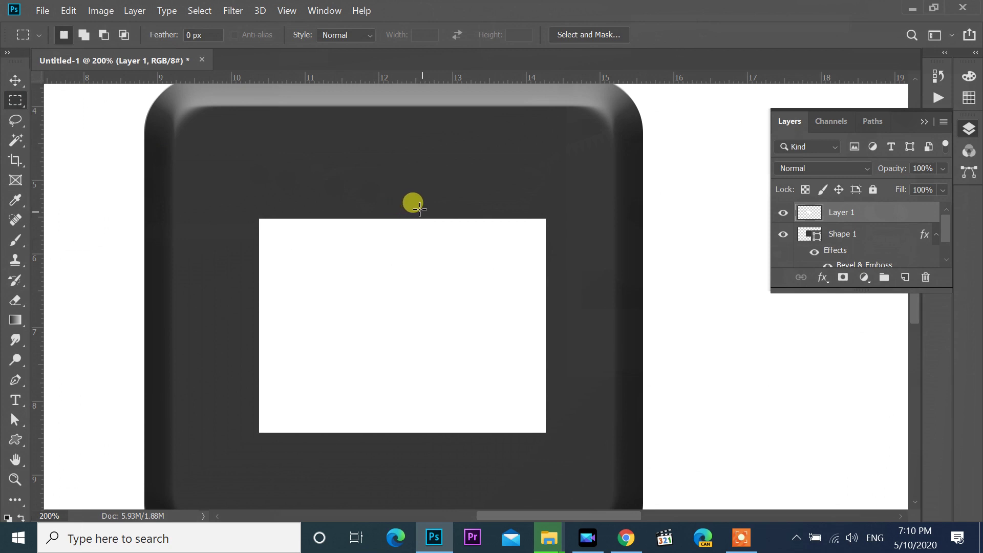
pyautogui.press('Delete')
pyautogui.moveTo(415, 208); pyautogui.dragTo(426, 449)
pyautogui.hotkey('ctrl', 'd')
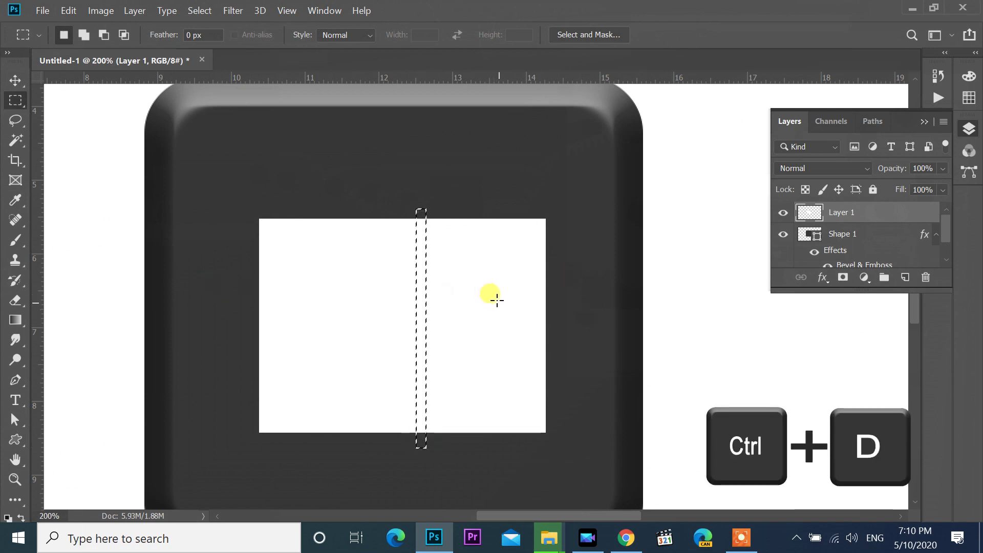
pyautogui.press('Delete')
pyautogui.hotkey('ctrl', 'd')
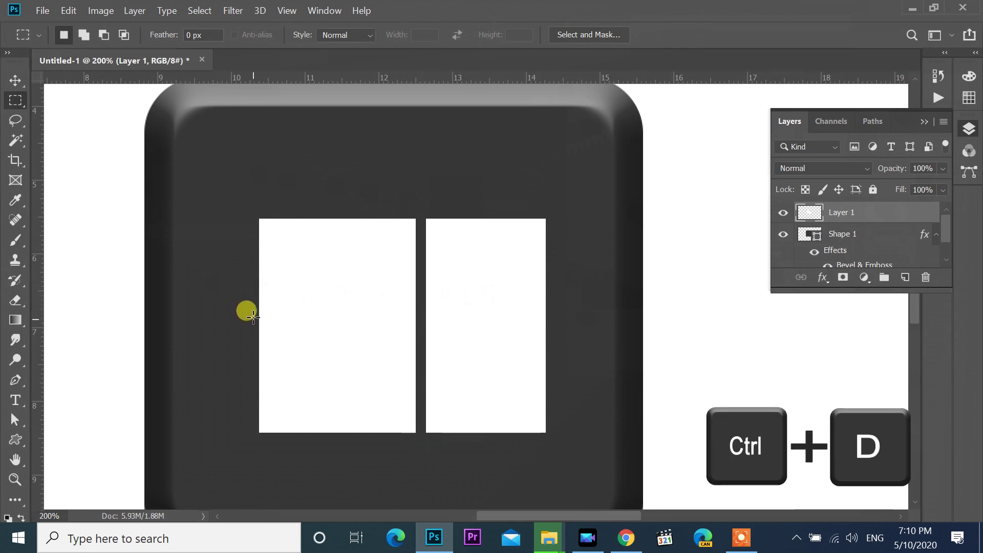
# Cut a horizontal strip to leave four white panes, deselect, and start Free Transform.
pyautogui.moveTo(253, 317); pyautogui.dragTo(578, 333)
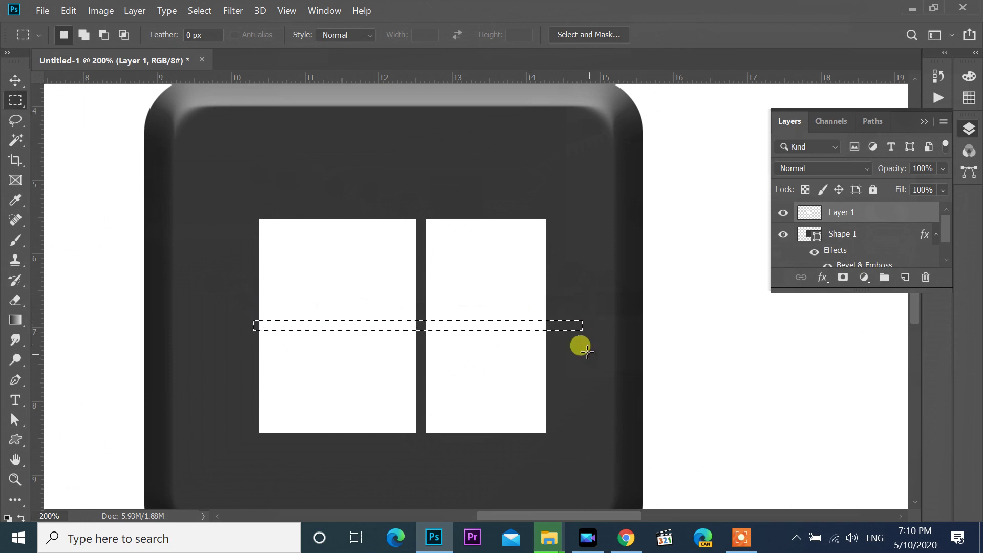
pyautogui.press('Delete')
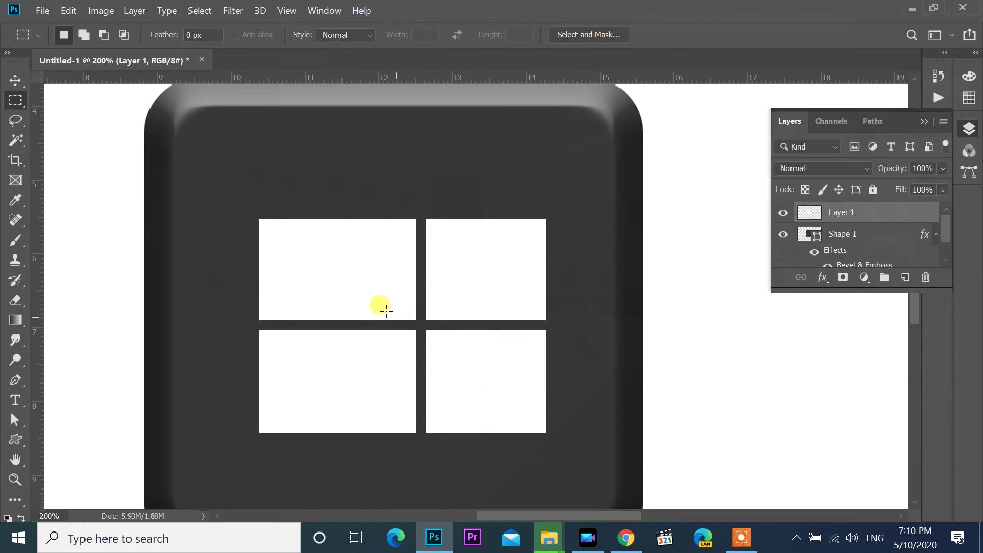
pyautogui.hotkey('ctrl', 'd')
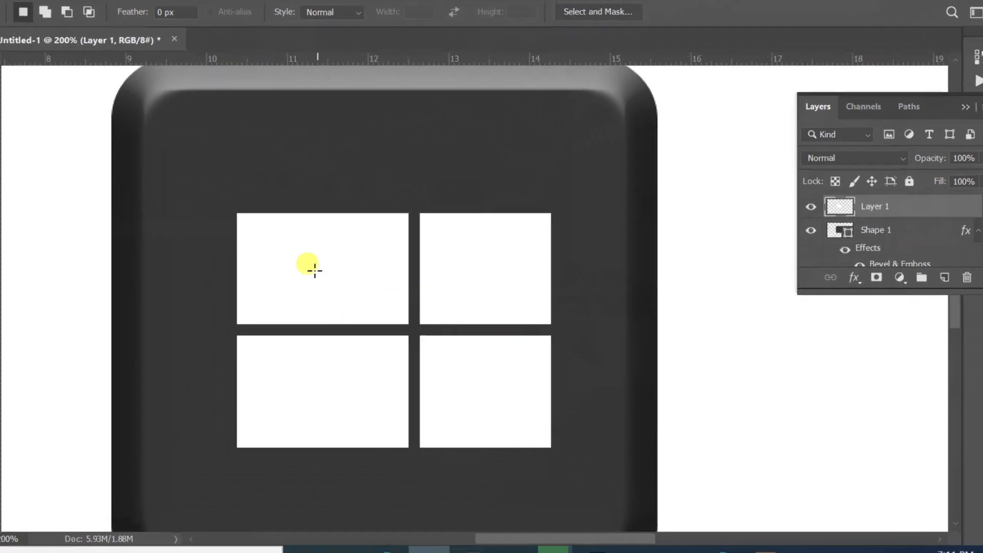
pyautogui.hotkey('ctrl', 't')
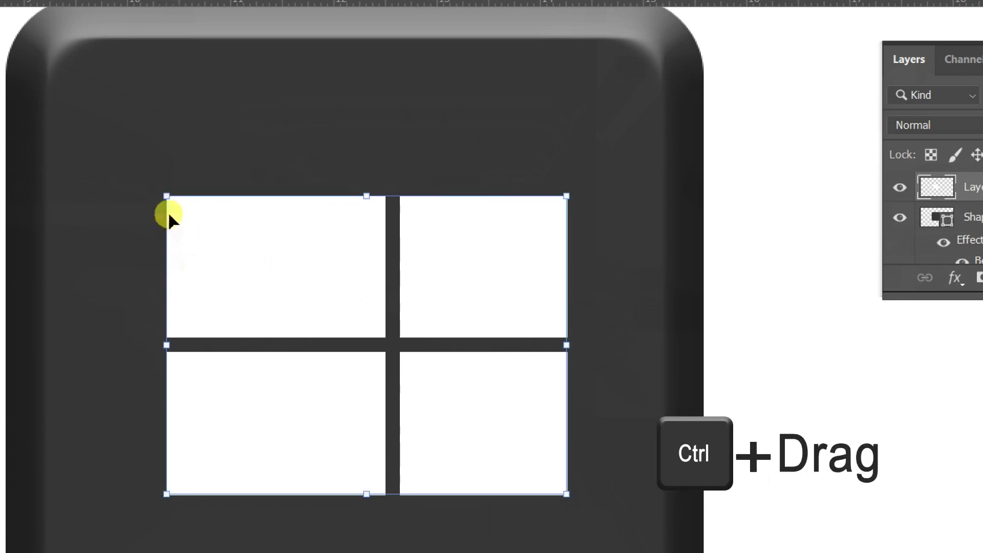
# Skew the panes' left corners, narrow both sides, shift them down, and commit the transform.
pyautogui.moveTo(166, 196); pyautogui.dragTo(167, 239)
pyautogui.moveTo(167, 493); pyautogui.dragTo(166, 464)
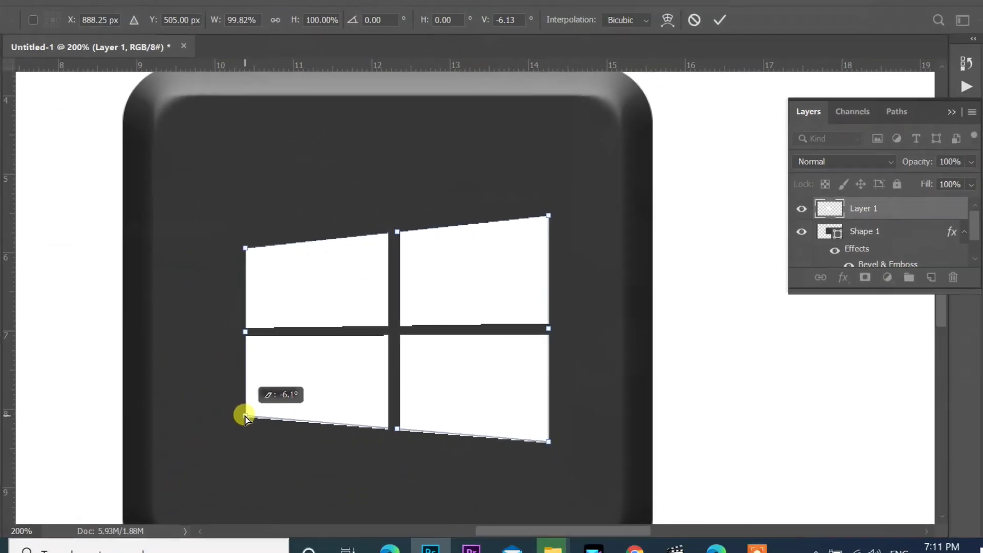
pyautogui.moveTo(245, 419); pyautogui.dragTo(245, 416)
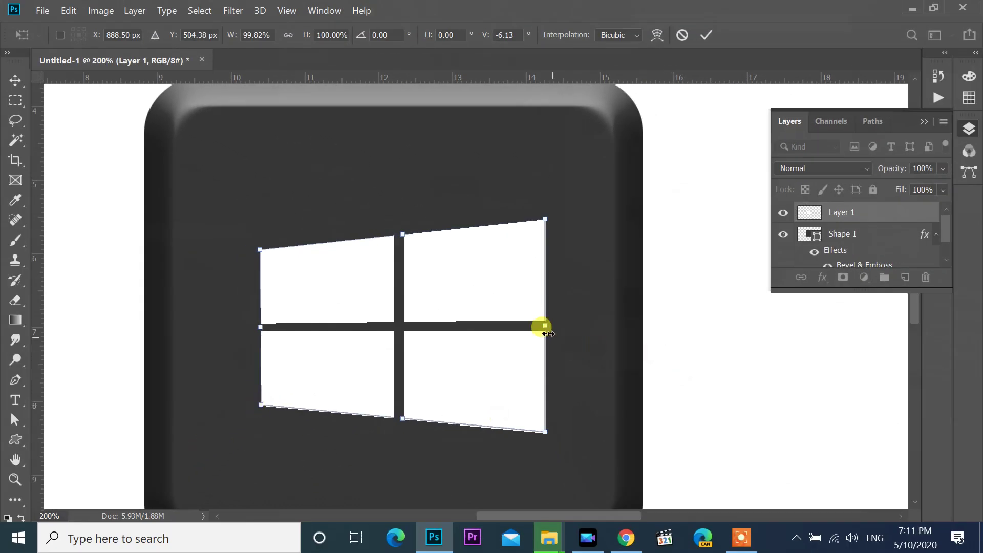
pyautogui.moveTo(545, 324); pyautogui.dragTo(490, 326)
pyautogui.moveTo(255, 327); pyautogui.dragTo(269, 327)
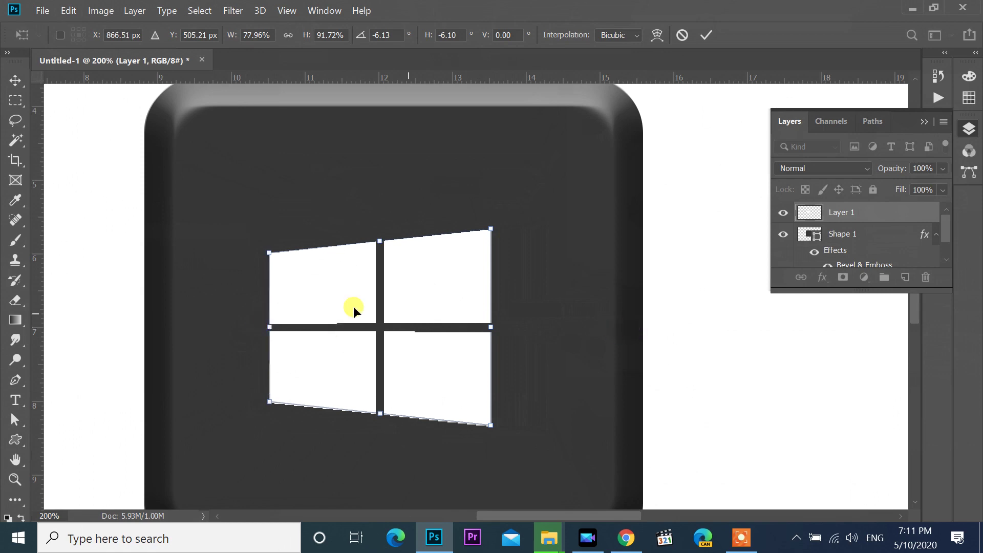
pyautogui.moveTo(424, 282); pyautogui.dragTo(425, 287)
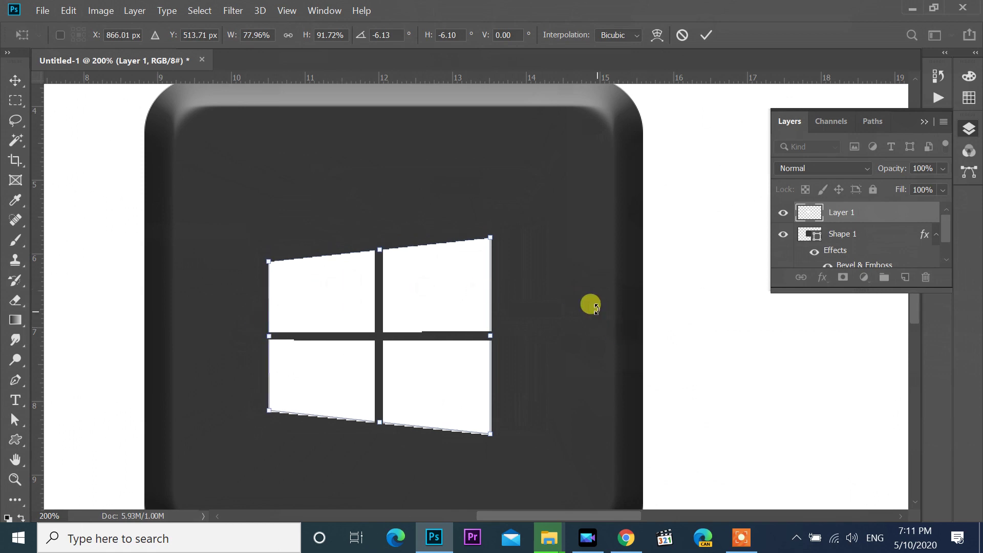
pyautogui.hotkey('ctrl', '-')
pyautogui.press('Return')
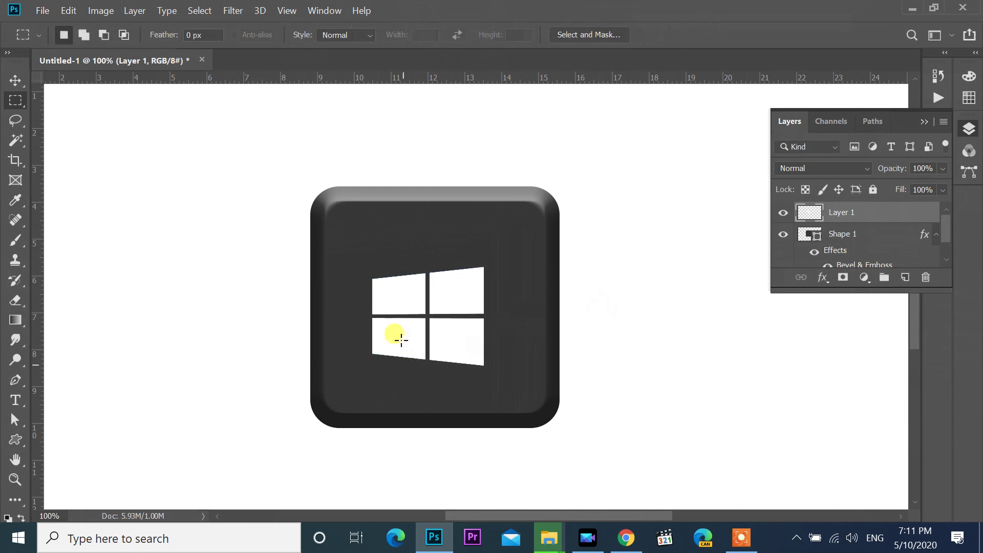
# Move the Windows logo up and nudge it right to centre it on the key.
pyautogui.press('v')
pyautogui.moveTo(404, 303); pyautogui.dragTo(406, 295)
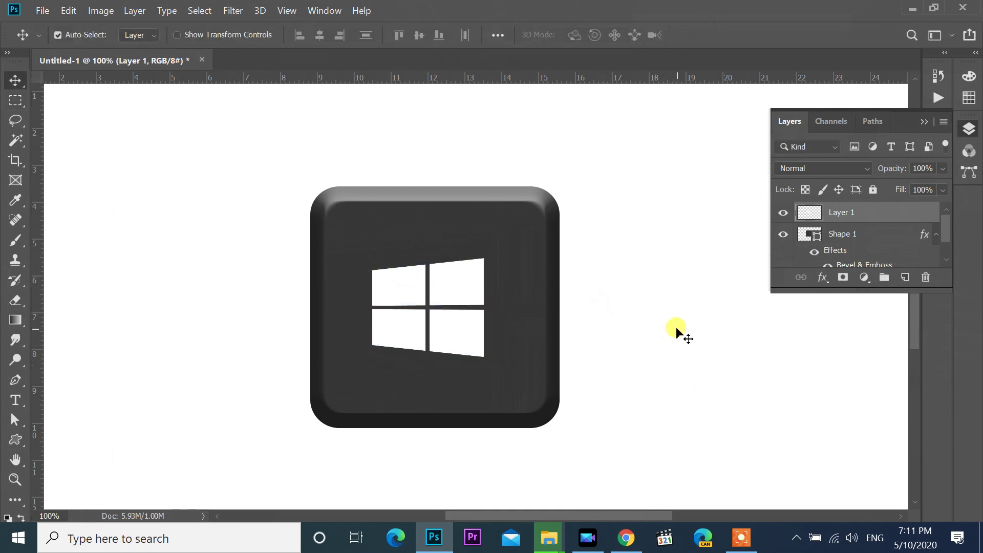
pyautogui.press('Right')
pyautogui.press('Right')
pyautogui.press('Right')
pyautogui.press('Right')
pyautogui.press('Right')
pyautogui.press('Right')
pyautogui.press('Right')
pyautogui.press('Right')
pyautogui.press('Right')
pyautogui.press('Right')
pyautogui.press('Right')
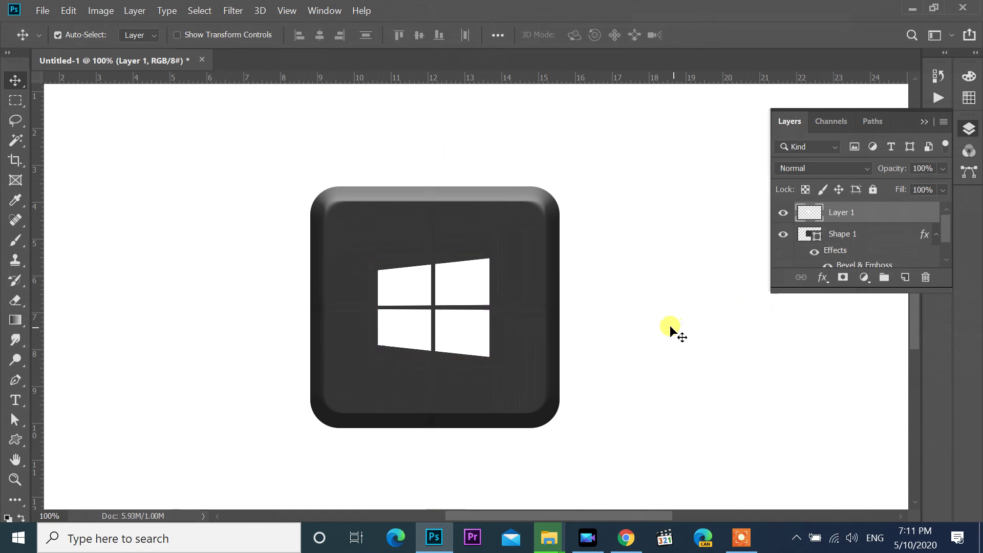
pyautogui.hotkey('ctrl', '-')
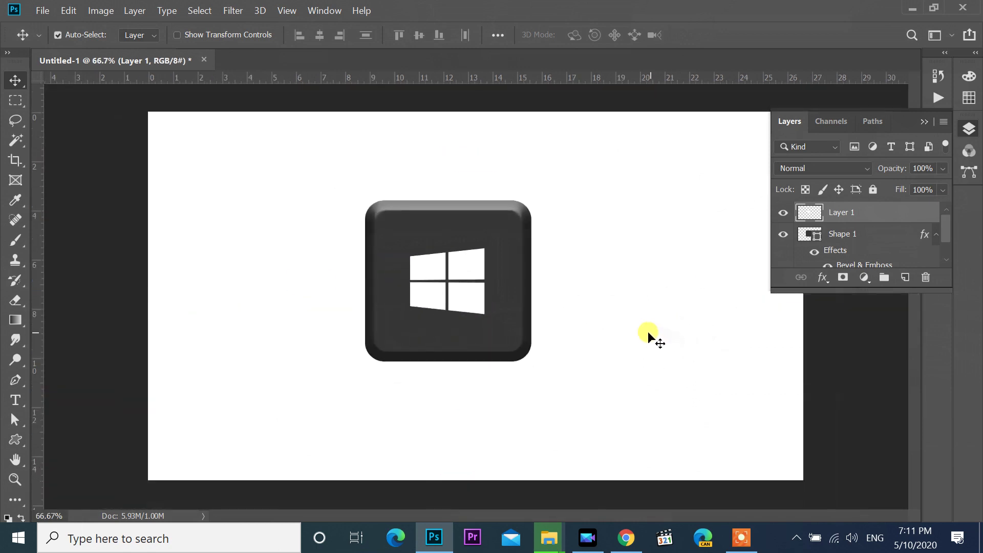
# Select both Shape 1 and Layer 1 and drag the key and logo left together.
pyautogui.rightClick(446, 221)
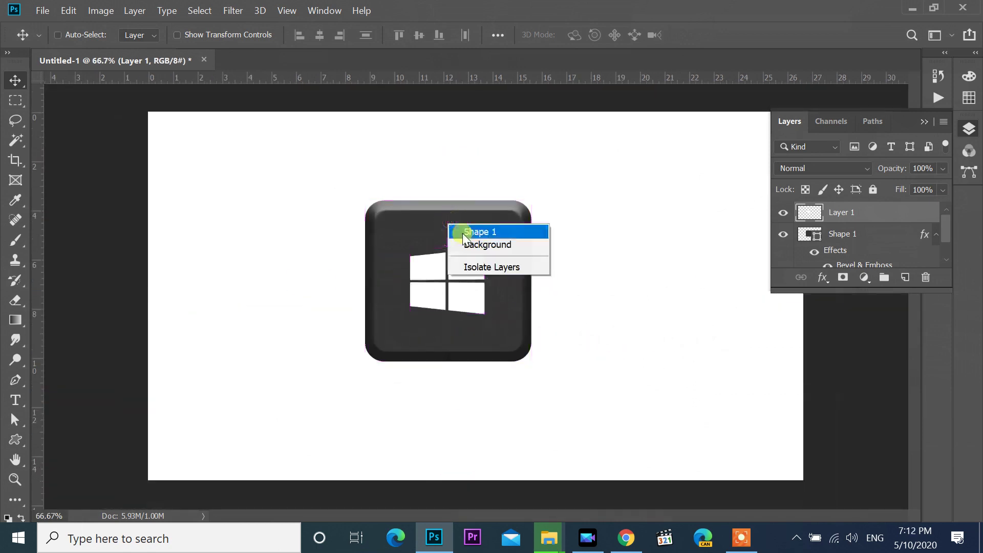
pyautogui.click(458, 229)
pyautogui.rightClick(470, 266)
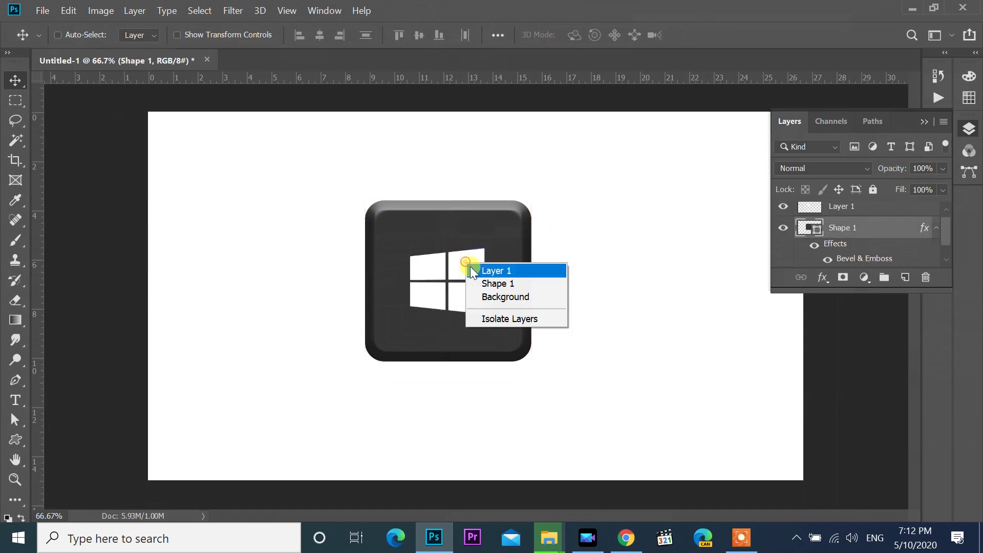
pyautogui.keyDown('shift'); pyautogui.click(470, 267); pyautogui.keyUp('shift')
pyautogui.moveTo(469, 263); pyautogui.dragTo(334, 268)
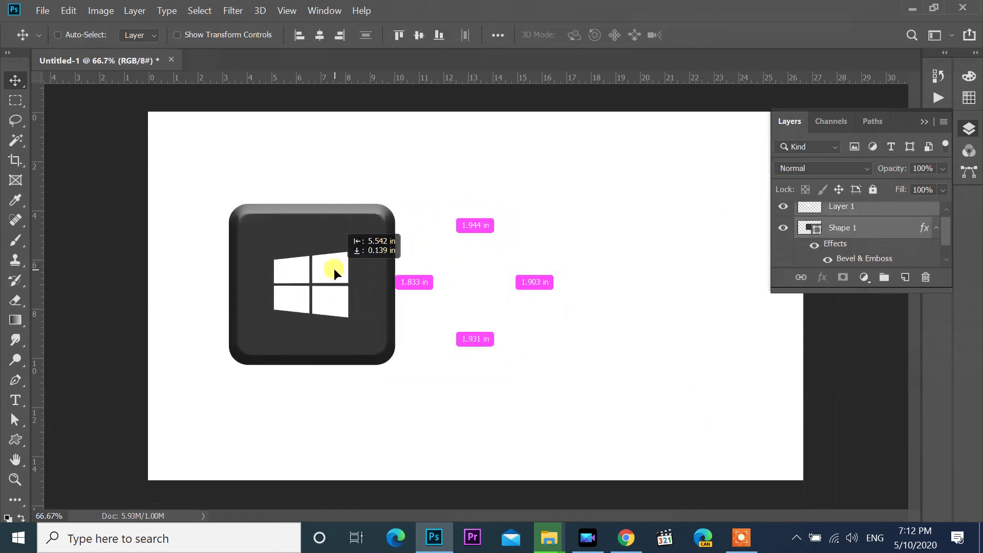
pyautogui.keyDown('ctrl'); pyautogui.click(507, 271); pyautogui.keyUp('ctrl')
# Duplicate Shape 1 as Shape 1 copy and place it level to the right of the Windows key.
pyautogui.rightClick(359, 239)
pyautogui.click(371, 247)
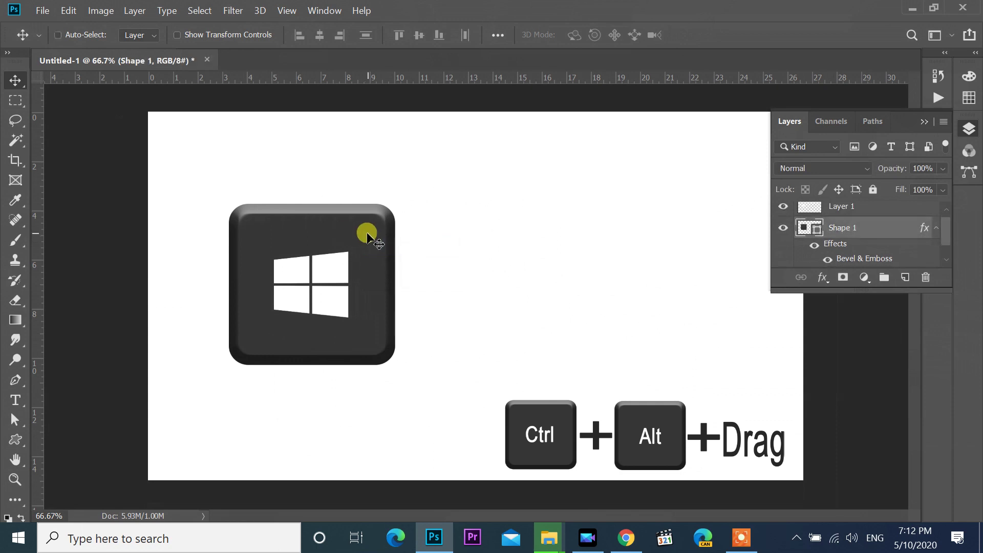
pyautogui.moveTo(367, 234); pyautogui.dragTo(587, 231)
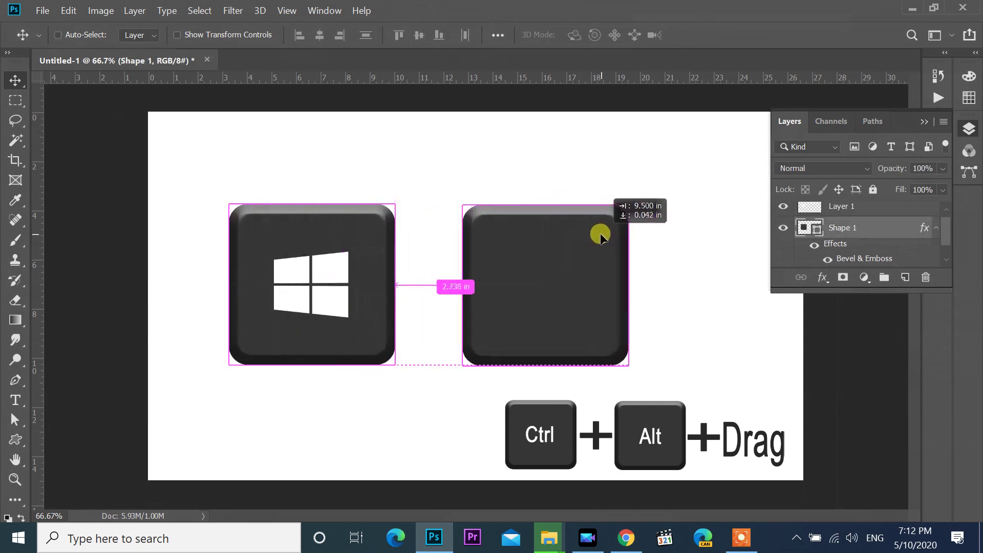
pyautogui.moveTo(601, 236); pyautogui.dragTo(597, 233)
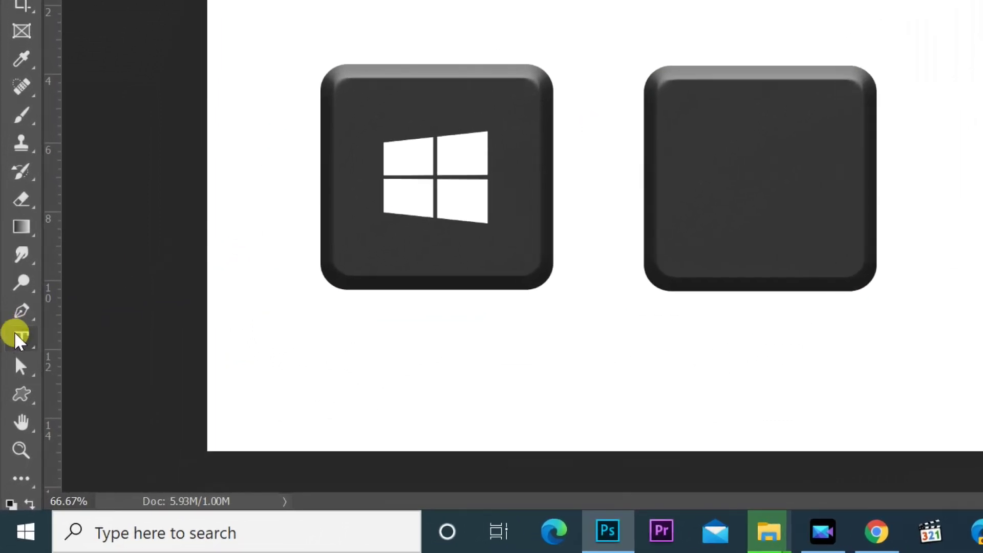
pyautogui.press('t')
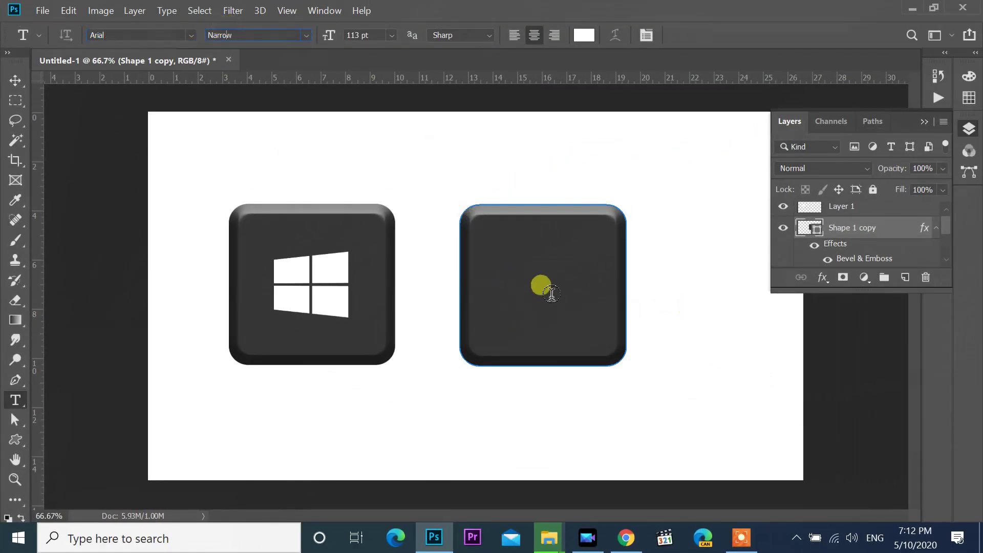
# Type 'Ctrl' in black (000000) text and drag it down onto the second key.
pyautogui.click(520, 160)
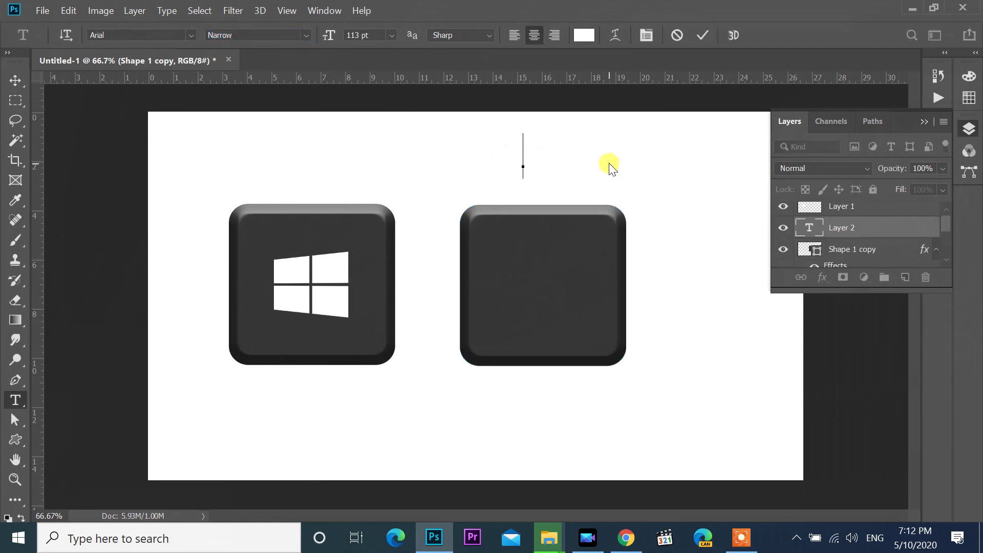
pyautogui.click(584, 35)
pyautogui.click(576, 311)
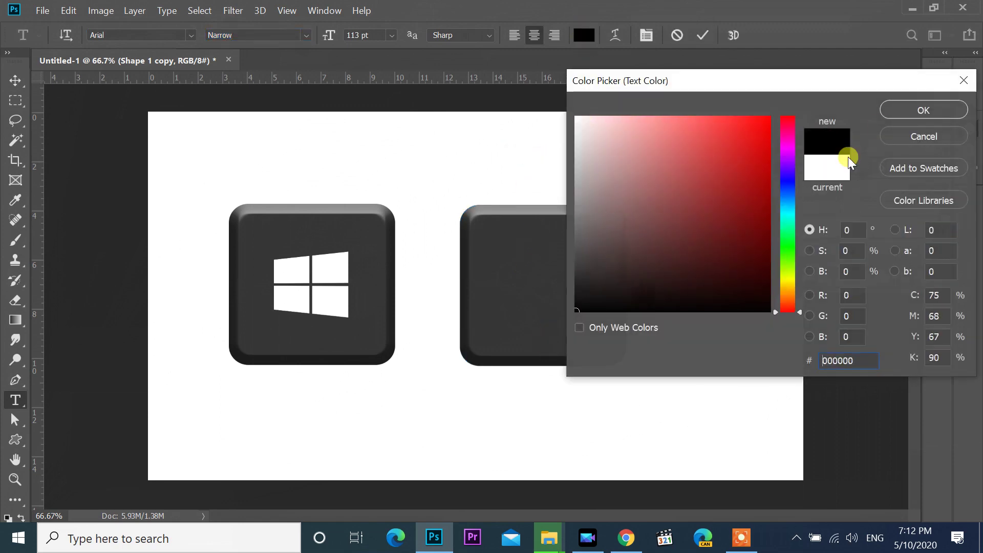
pyautogui.click(906, 111)
pyautogui.write('Ctrl')
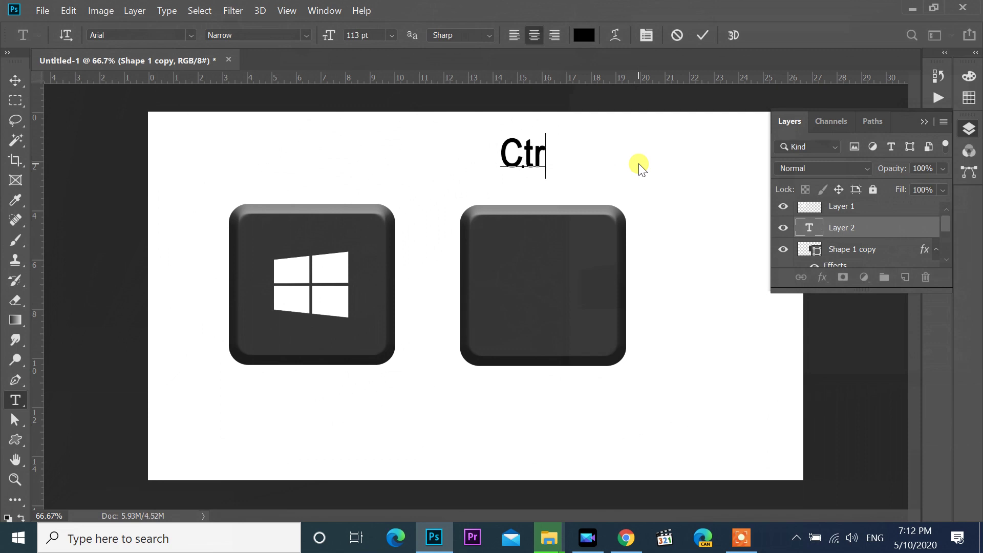
pyautogui.click(15, 80)
pyautogui.moveTo(541, 163); pyautogui.dragTo(549, 284)
# Centre the Ctrl label on the second key and enlarge it to about 147.43 pt.
pyautogui.press('ctrl')
pyautogui.hotkey('ctrl', 't')
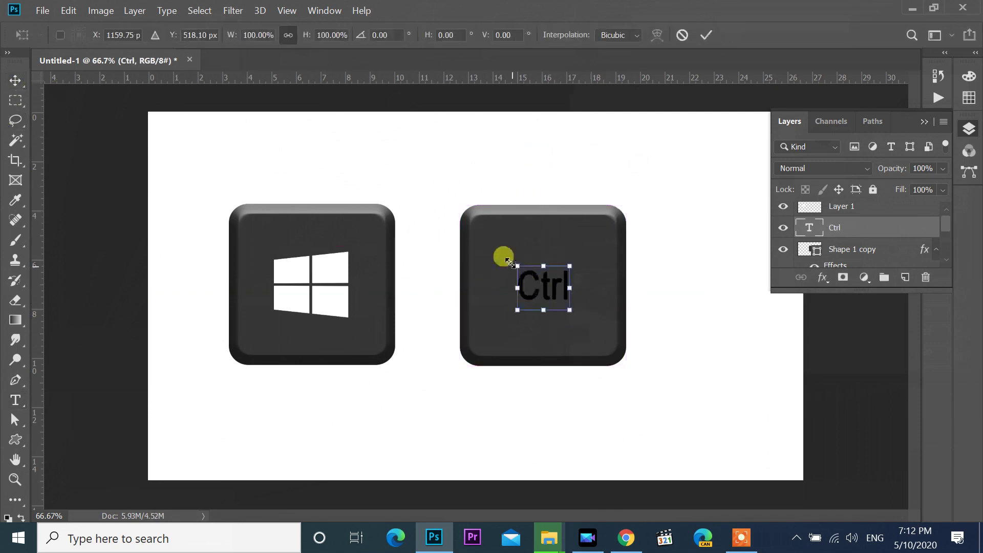
pyautogui.moveTo(503, 256); pyautogui.dragTo(507, 259)
pyautogui.moveTo(567, 305); pyautogui.dragTo(568, 313)
pyautogui.press('Return')
pyautogui.press('t')
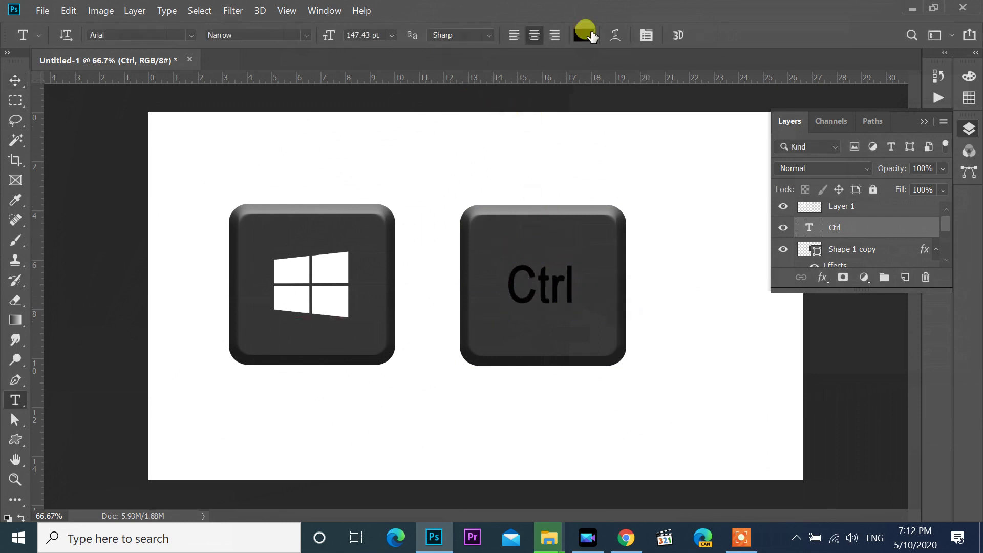